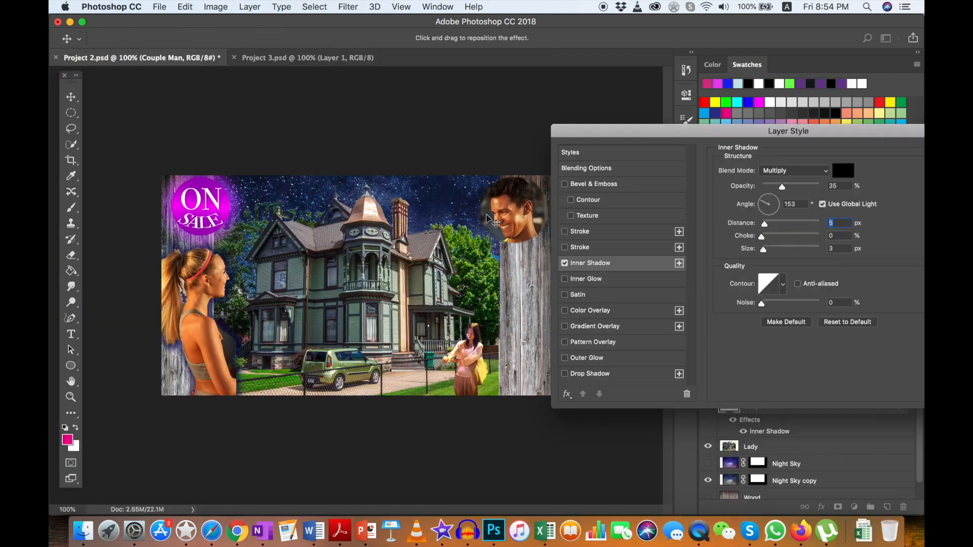
left_click_drag(783, 187, 831, 183)
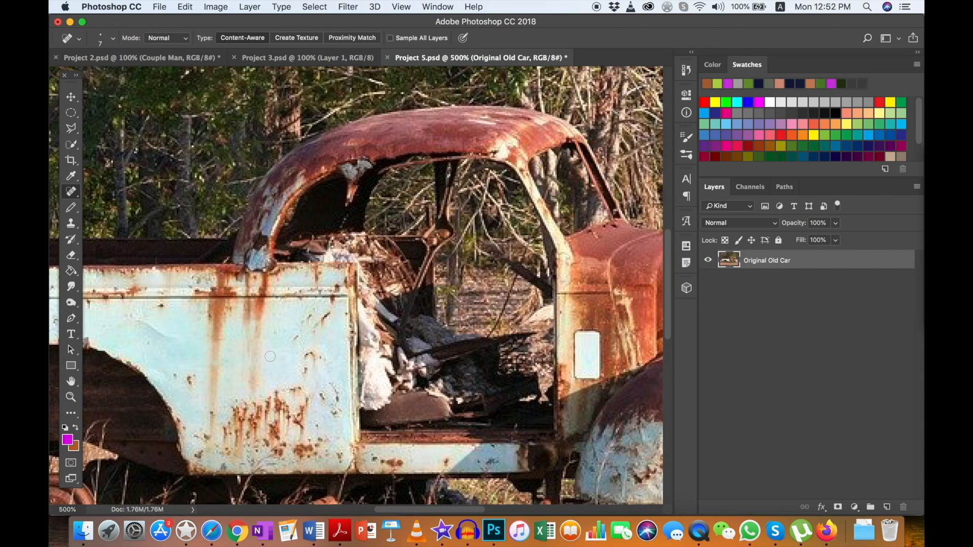
left_click_drag(279, 357, 301, 337)
left_click_drag(297, 370, 312, 372)
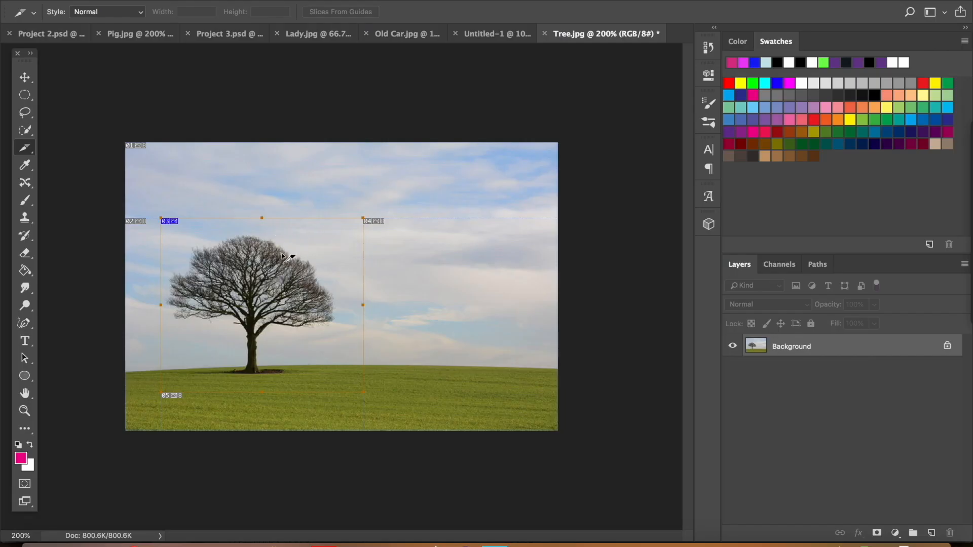
mouse_move(283, 257)
left_mouse_down()
mouse_move(252, 258)
mouse_move(287, 260)
mouse_move(269, 261)
left_mouse_up()
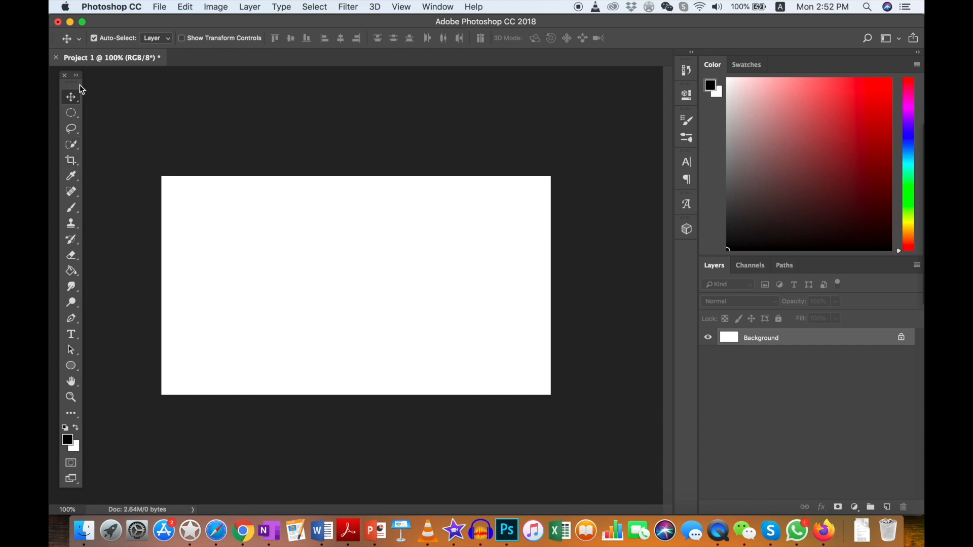
left_click(71, 114)
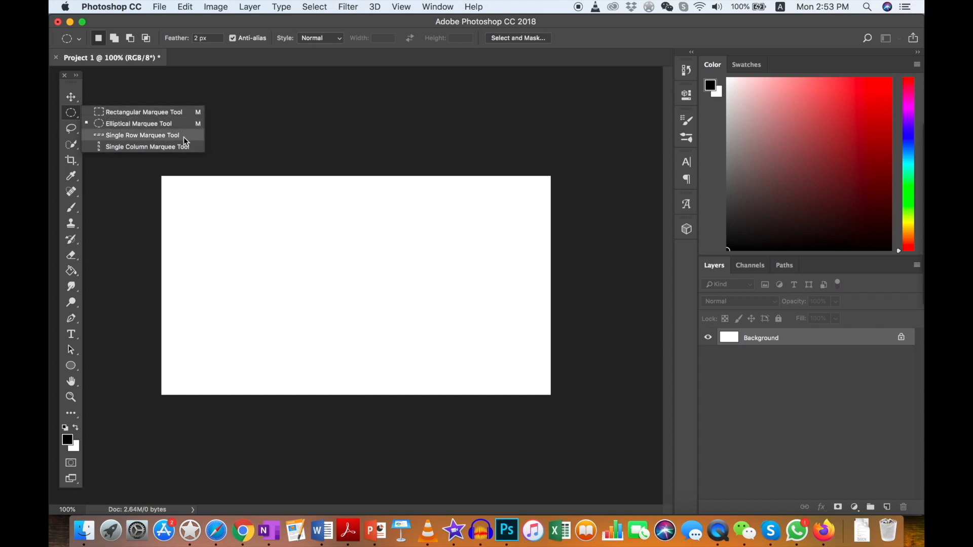
left_click(72, 143)
left_click(71, 145)
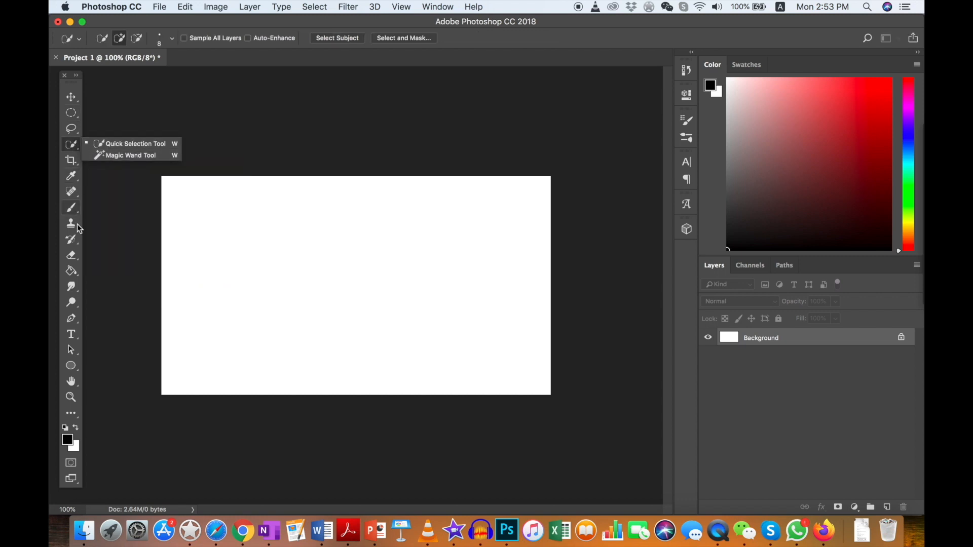
left_click(72, 256)
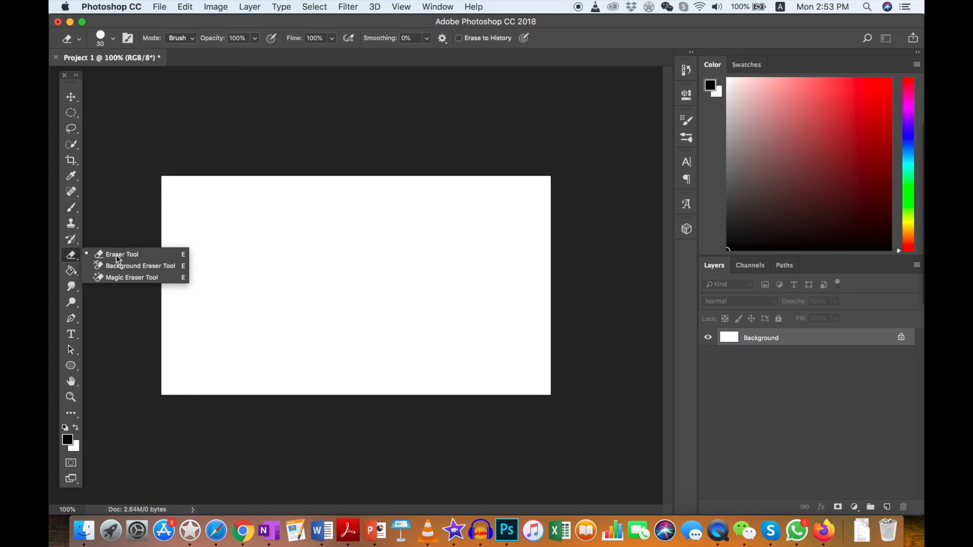
- Try to reposition the locked Background layer with the Move tool, declining its conversion to a normal layer
left_click(72, 95)
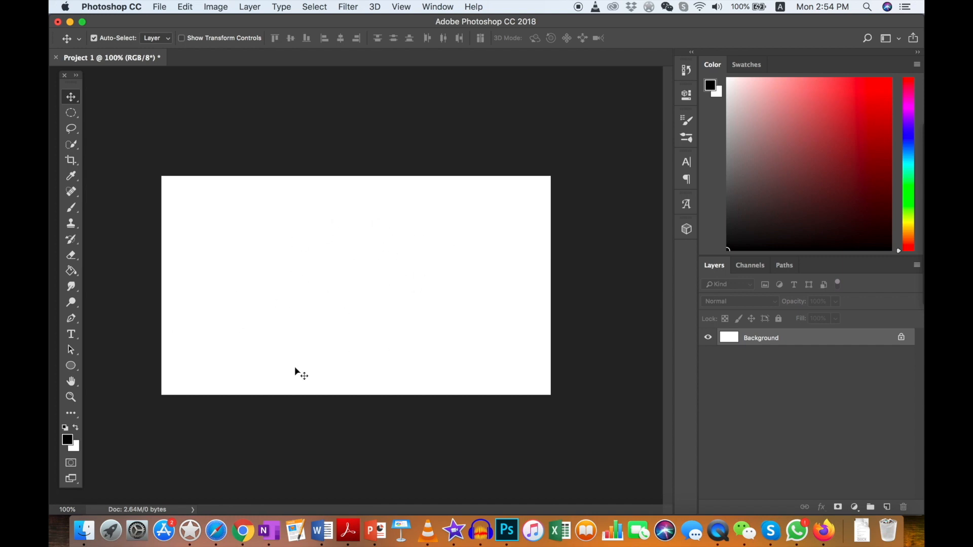
left_click(307, 307)
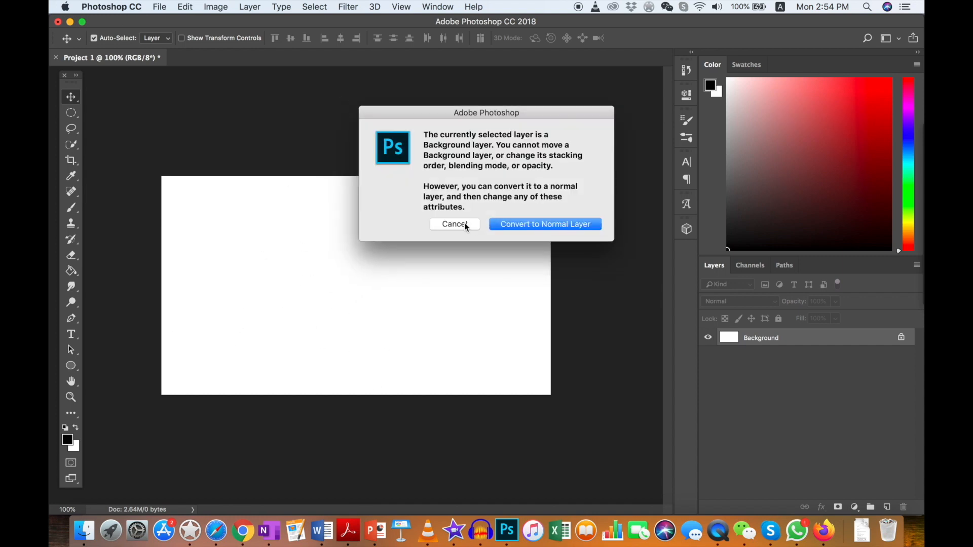
left_click(464, 224)
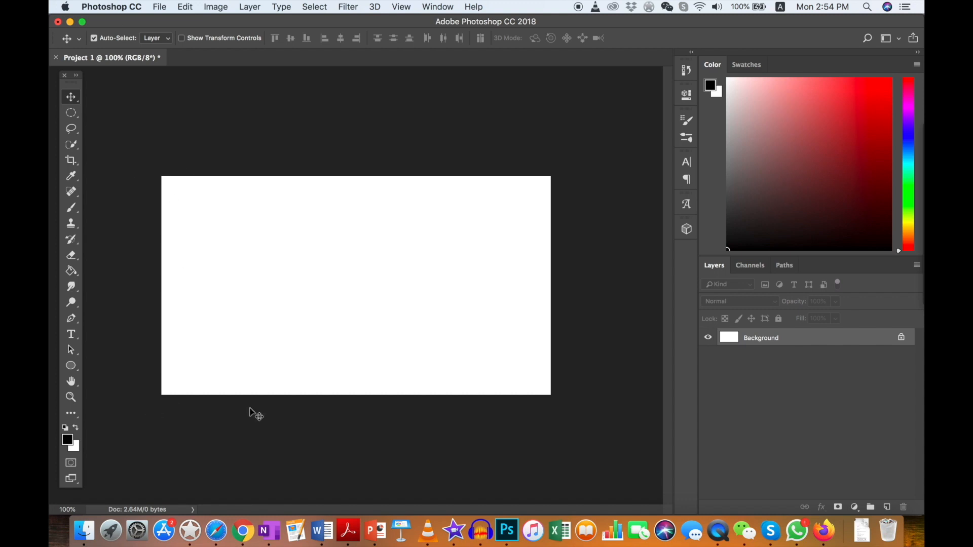
- Open the image Wood.jpg from the Files folder as a second document
left_click(161, 6)
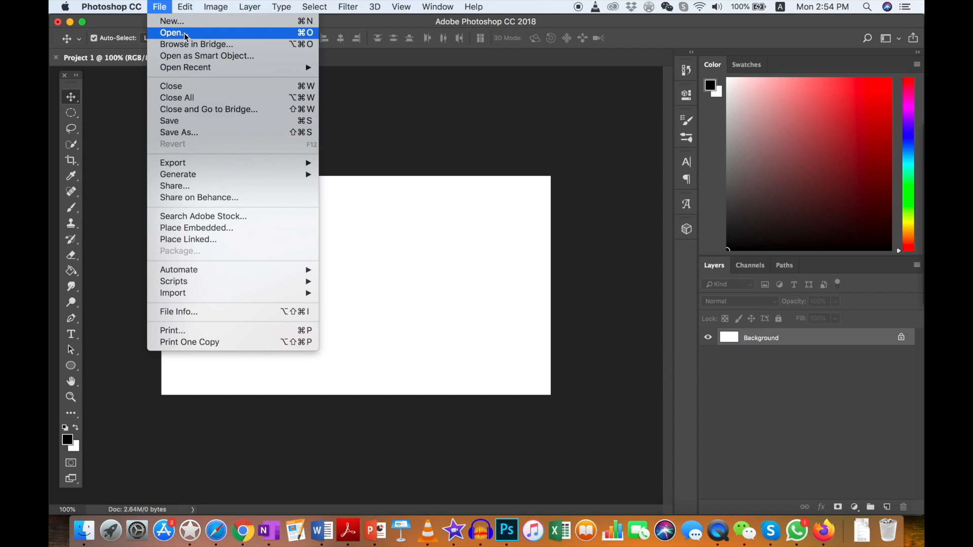
left_click(156, 6)
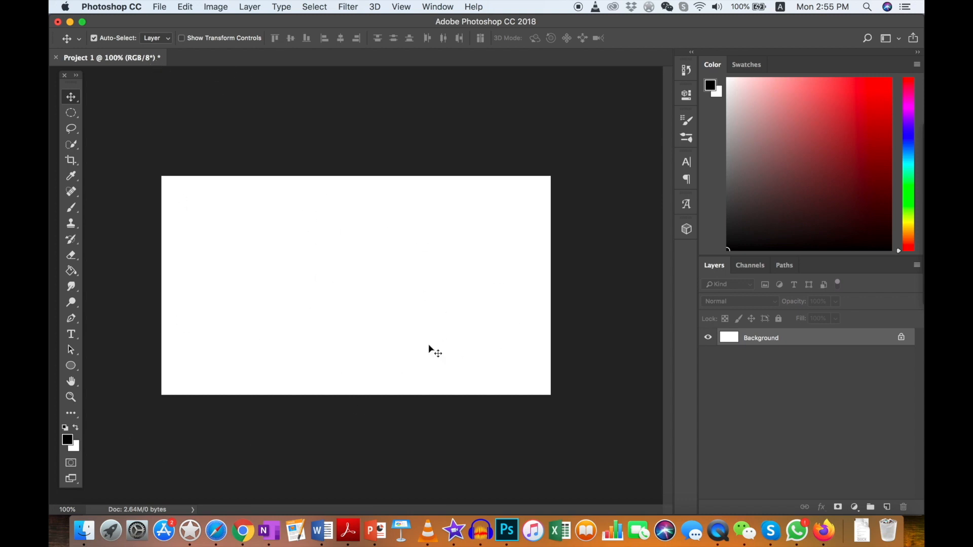
left_click(159, 6)
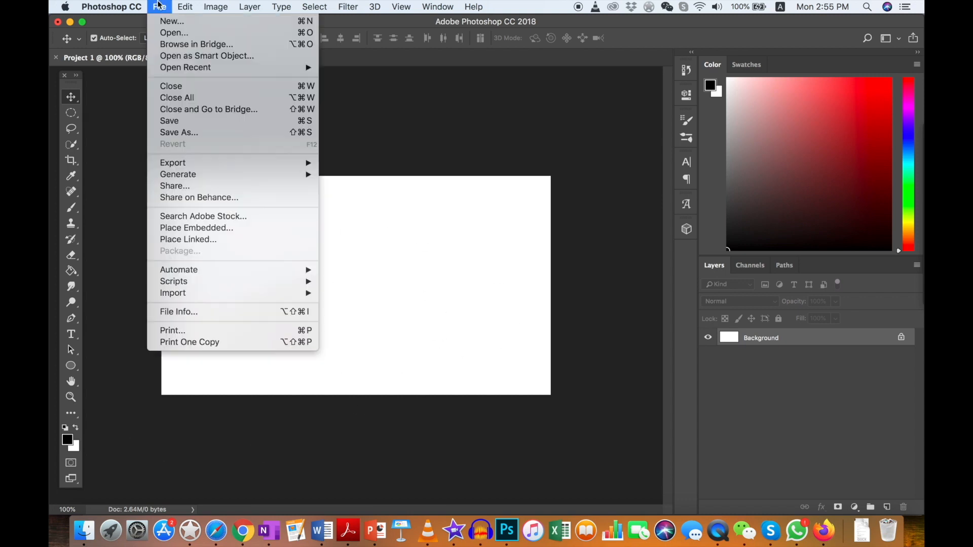
left_click(185, 36)
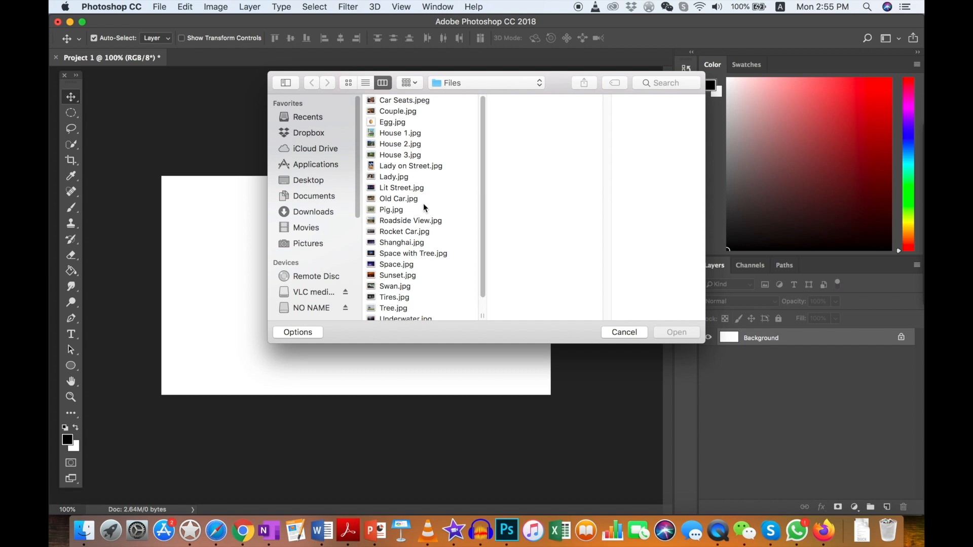
scroll(449, 219, "down", 2)
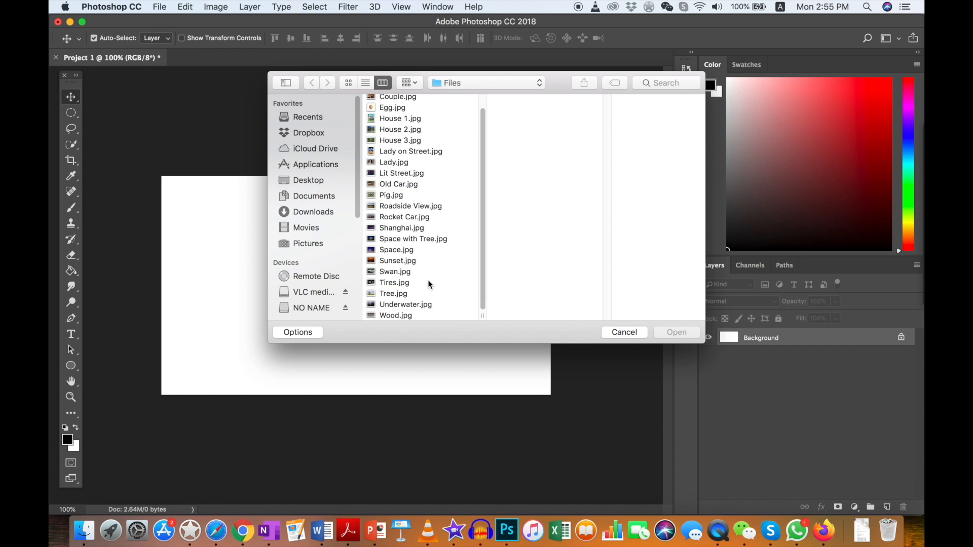
left_click(405, 317)
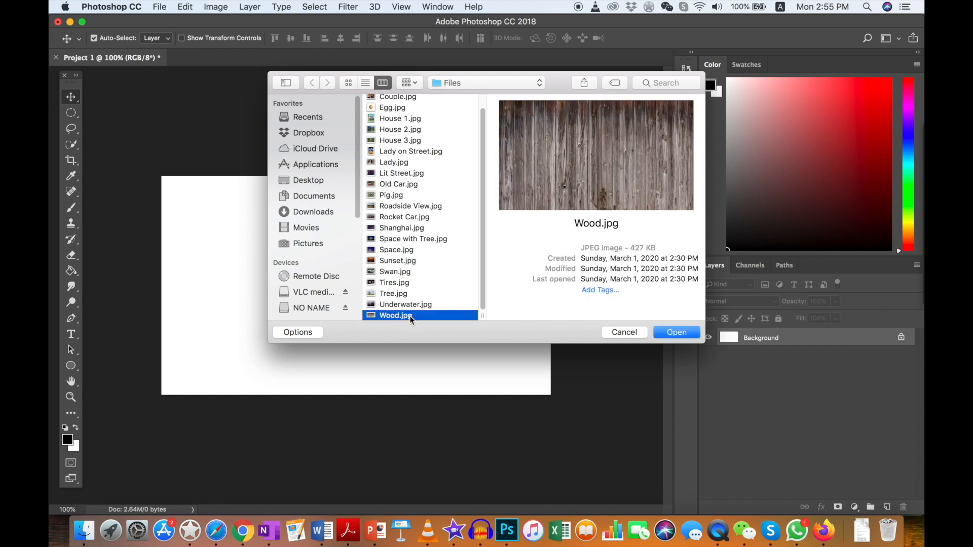
left_click(673, 337)
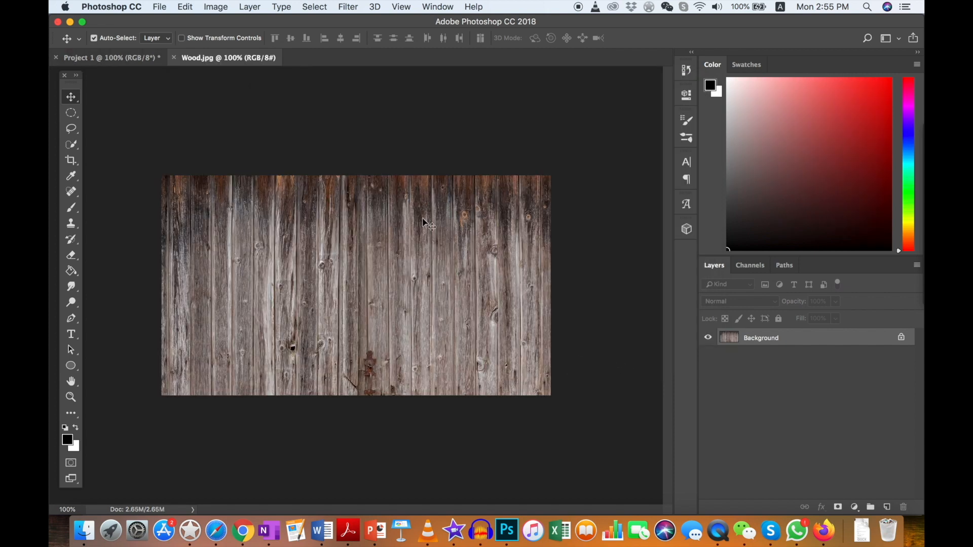
left_click(116, 60)
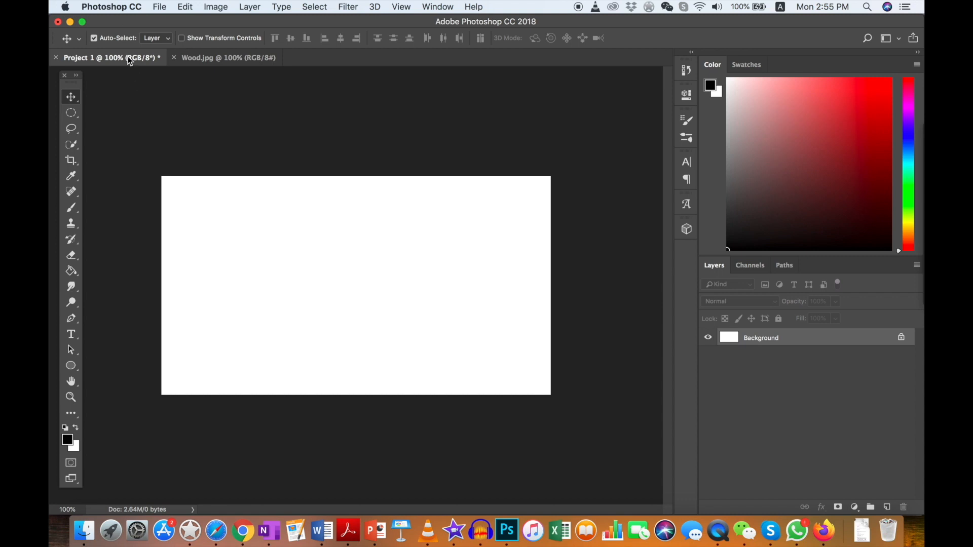
left_click(210, 61)
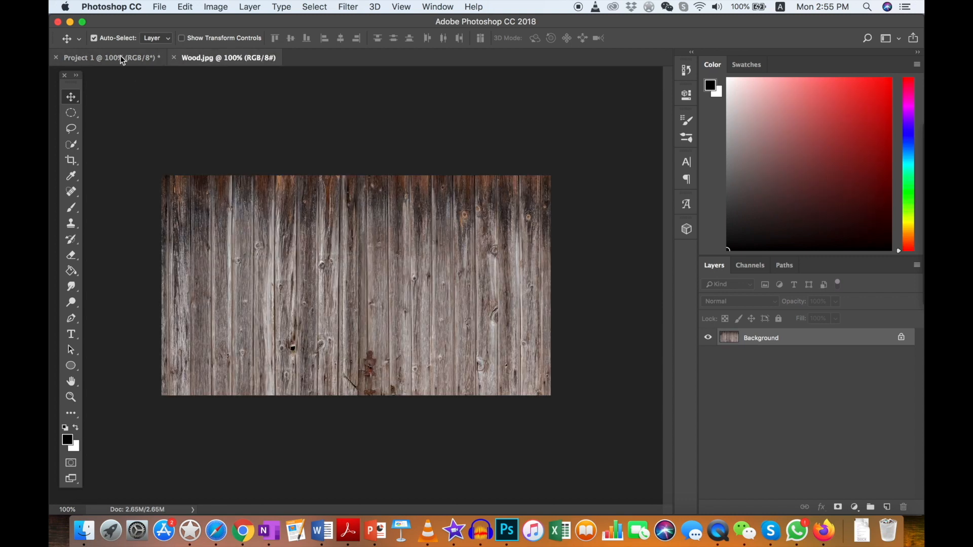
left_click(157, 7)
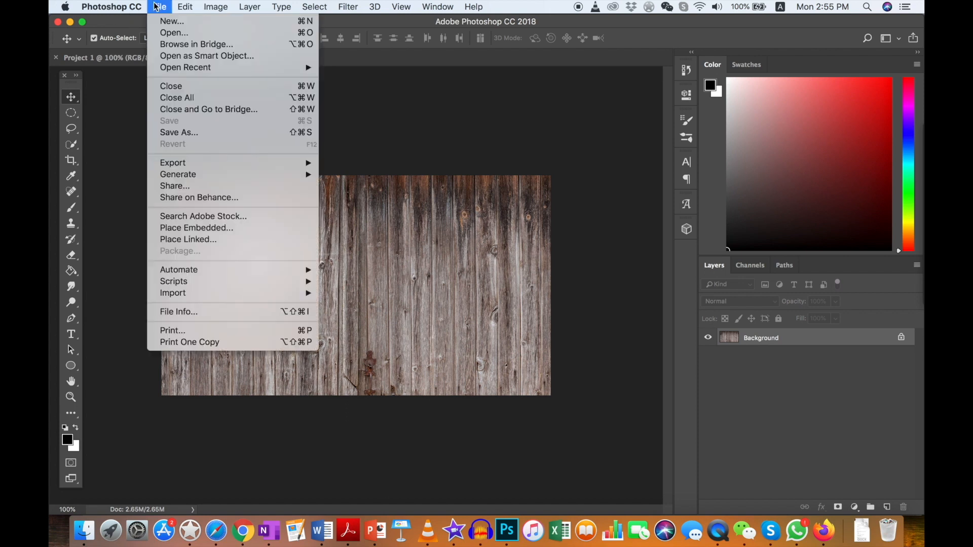
left_click(159, 5)
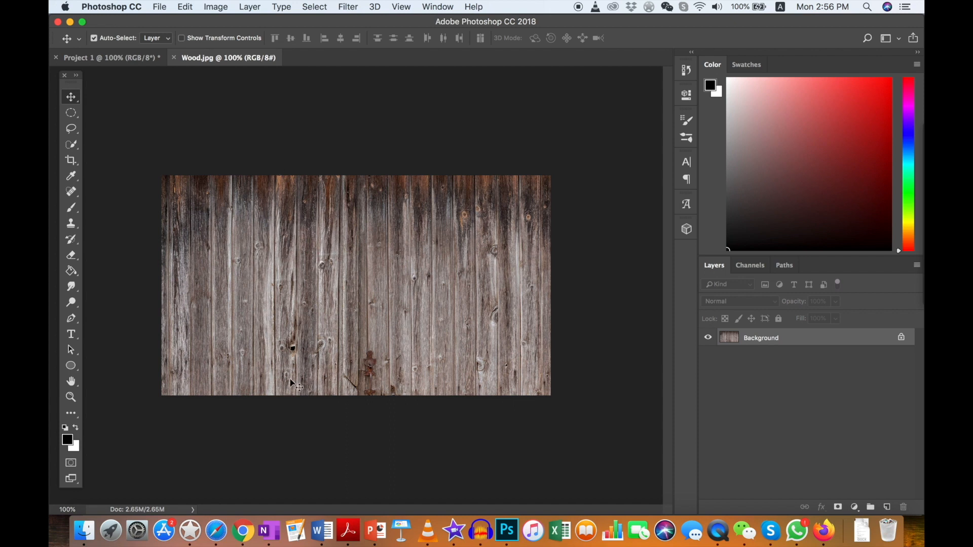
left_click(113, 58)
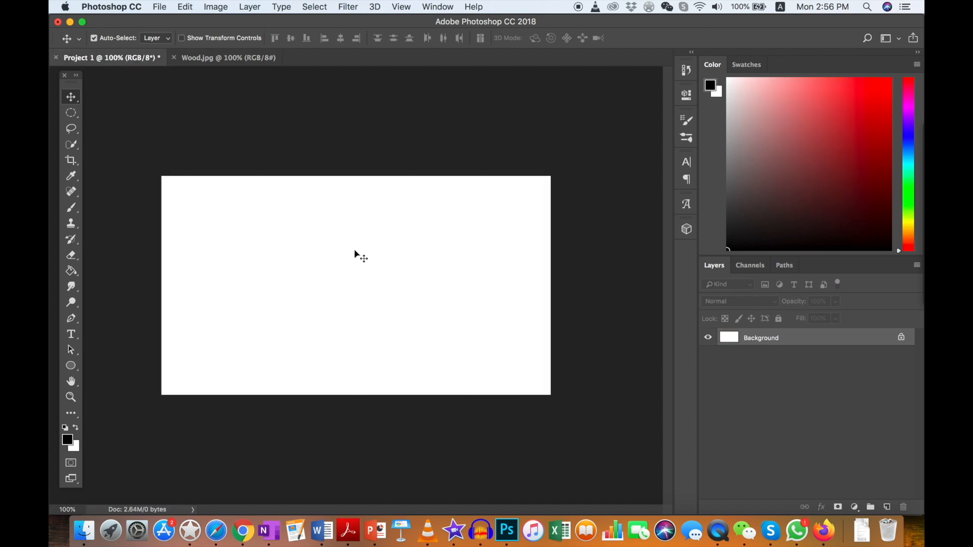
left_click(202, 60)
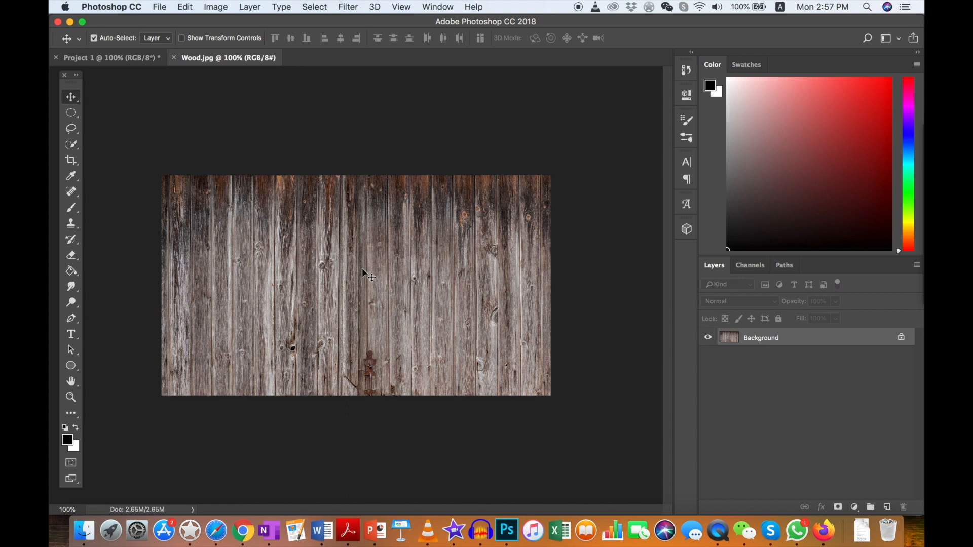
- Transfer the wood image from Wood.jpg into Project 1 with the Move tool and align it to fill the canvas
left_click_drag(362, 268, 312, 221)
left_click_drag(360, 252, 417, 309)
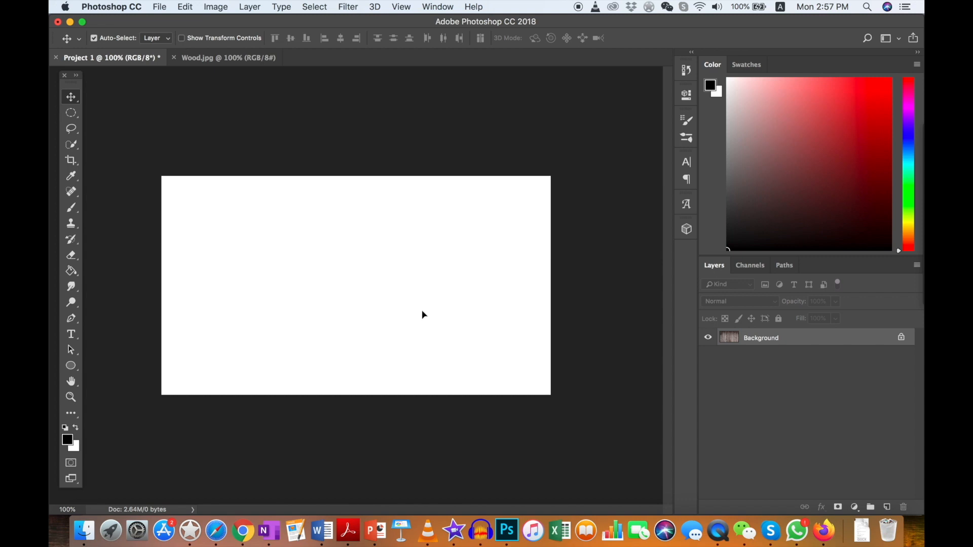
left_click_drag(421, 310, 422, 311)
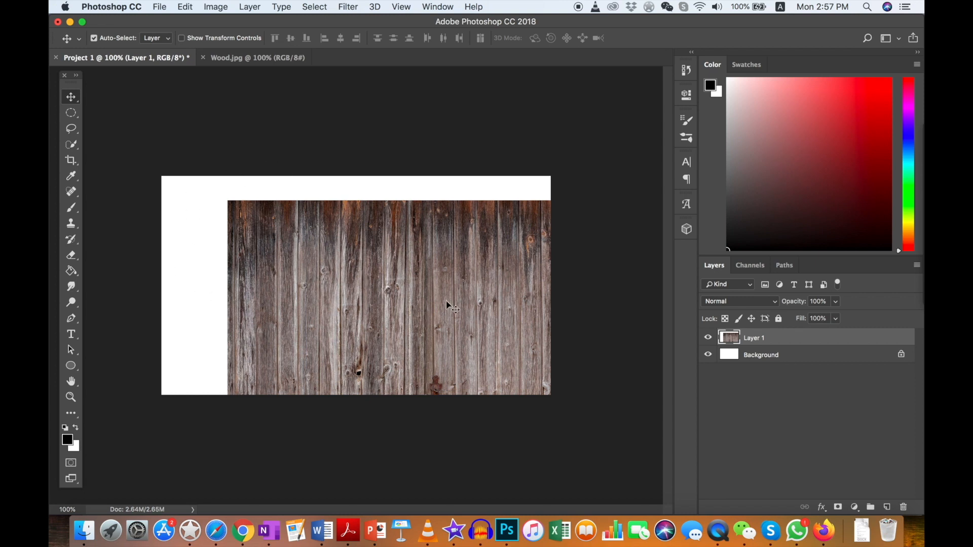
left_click_drag(446, 300, 381, 281)
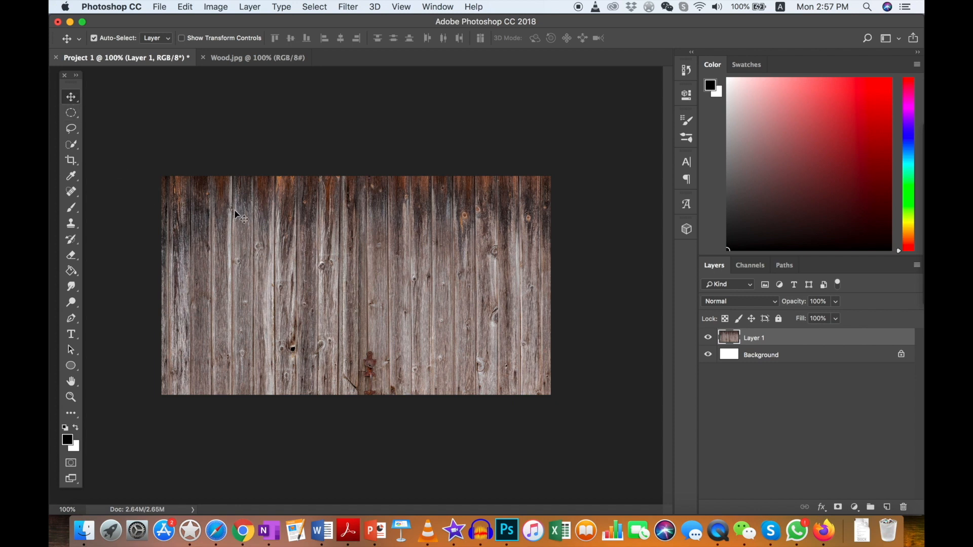
- Delete the wood layer from Project 1
left_click_drag(257, 233, 240, 253)
left_click_drag(743, 345, 905, 508)
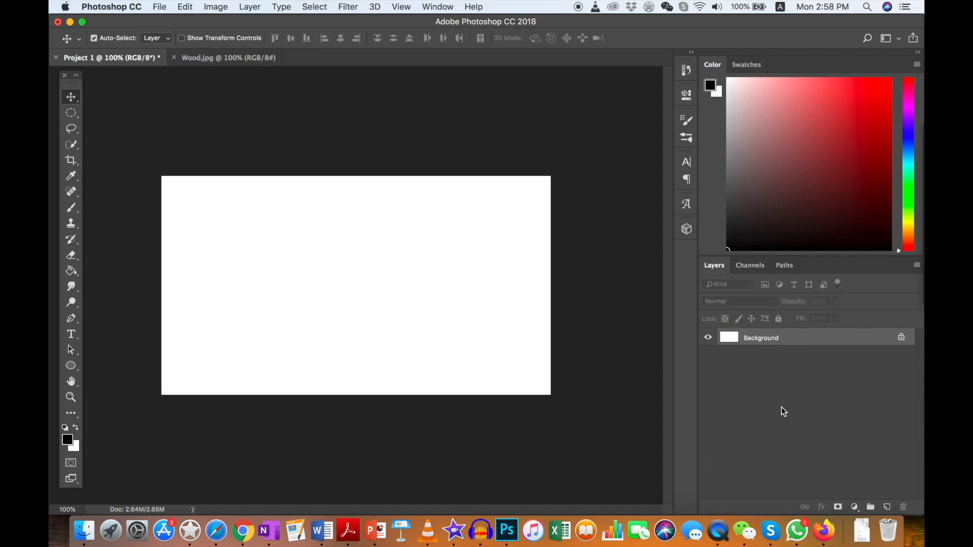
- Unlock the Background layer in Wood.jpg and paste a copy of the whole wood image into Project 1
left_click(232, 58)
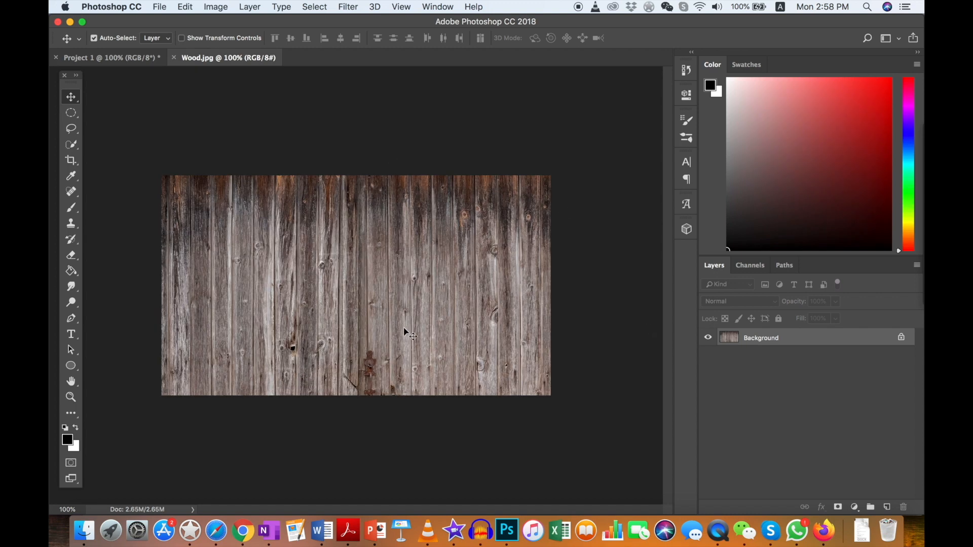
left_click(901, 338)
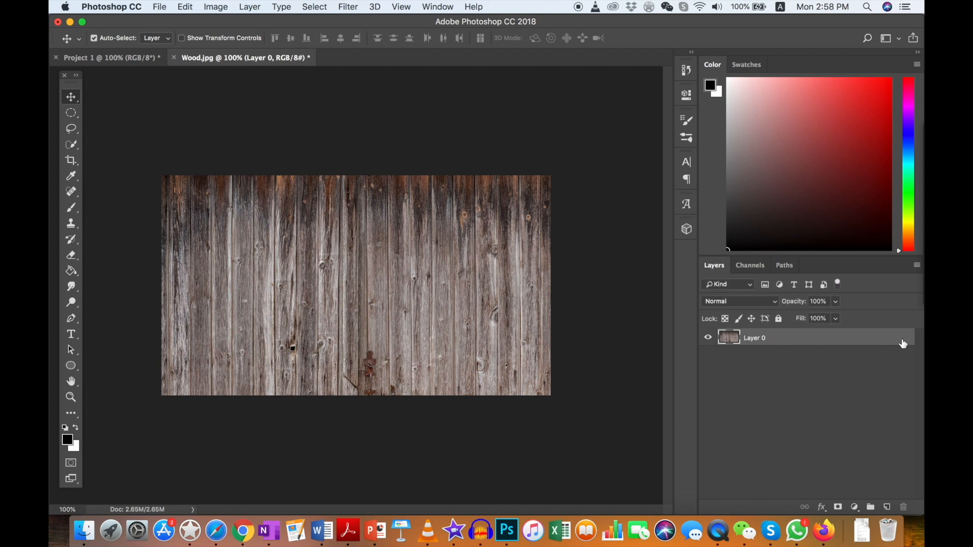
right_click(400, 267)
left_click(400, 268)
left_click(120, 59)
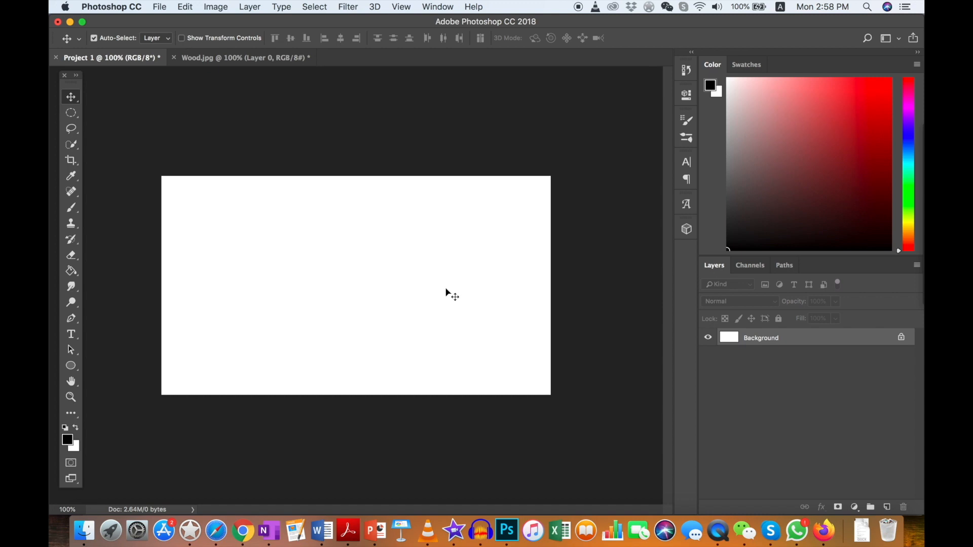
key("super+v")
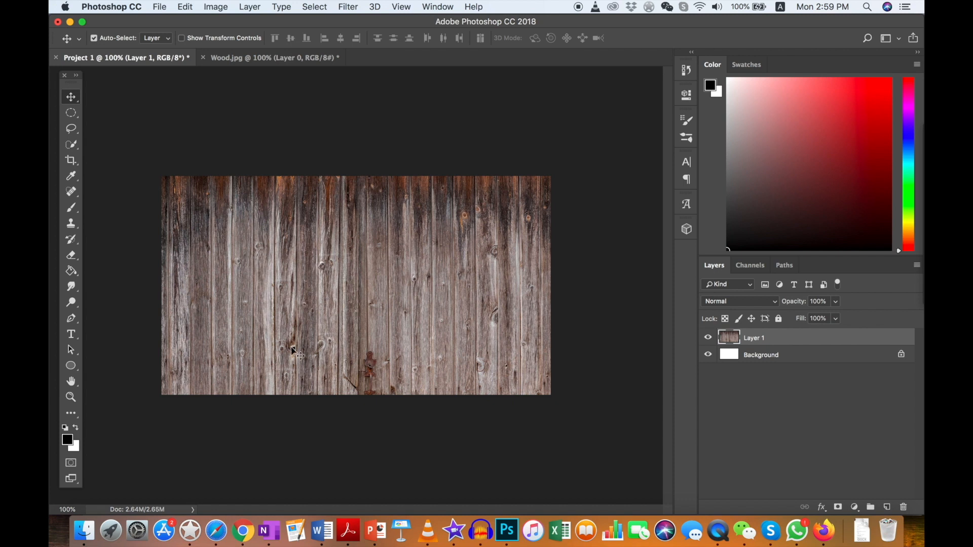
left_click(71, 387)
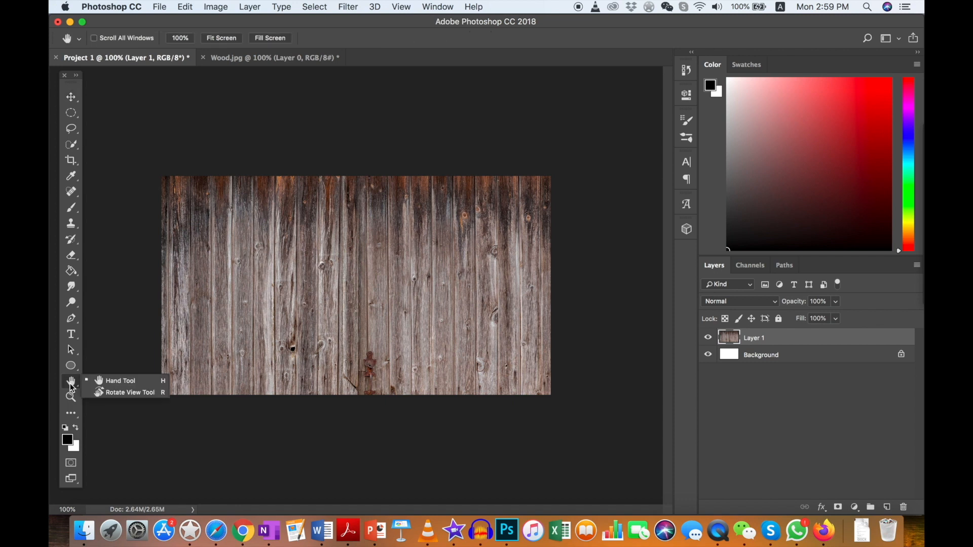
left_click(229, 303)
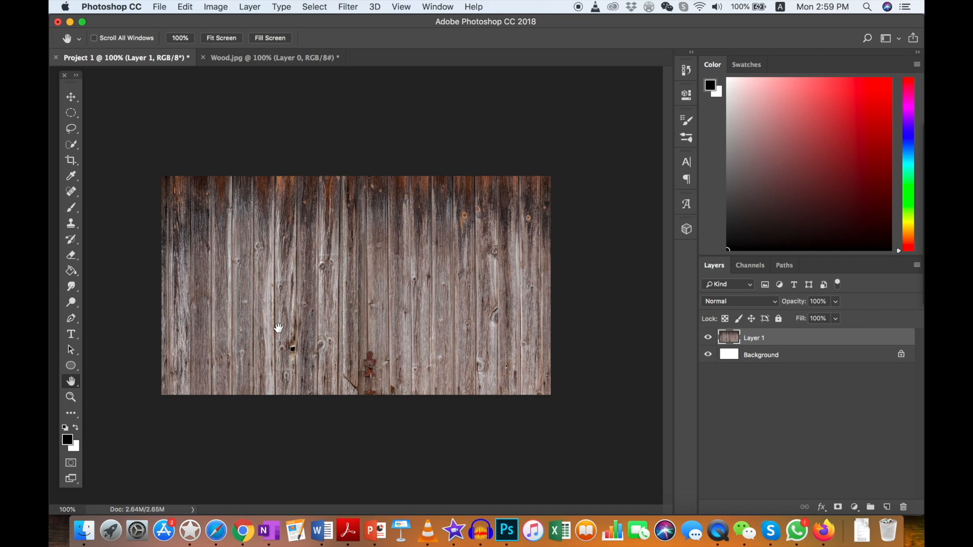
left_click(214, 7)
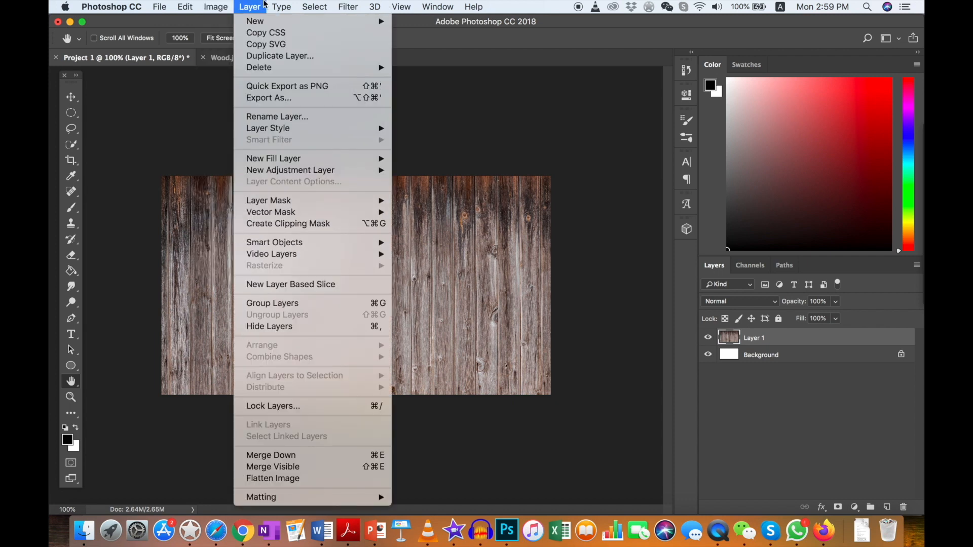
mouse_move(307, 4)
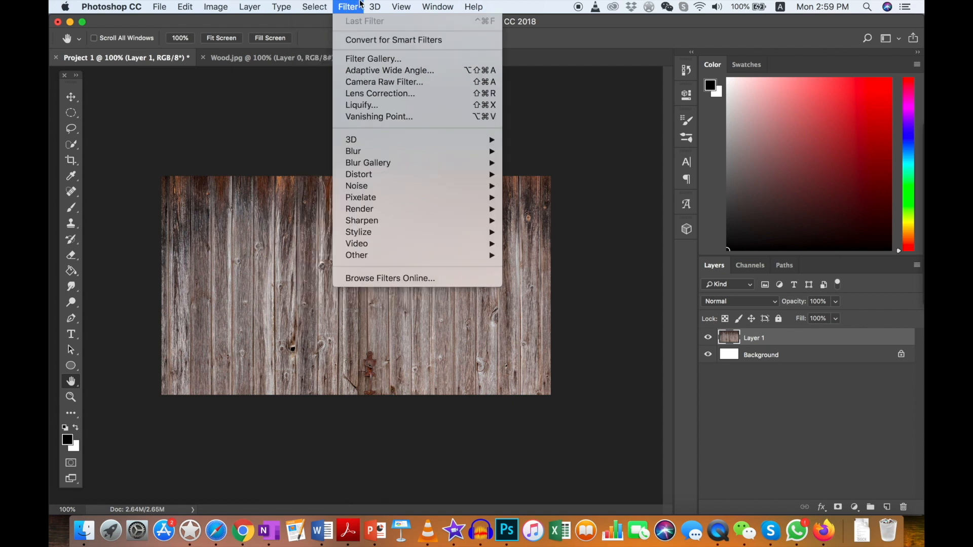
mouse_move(400, 4)
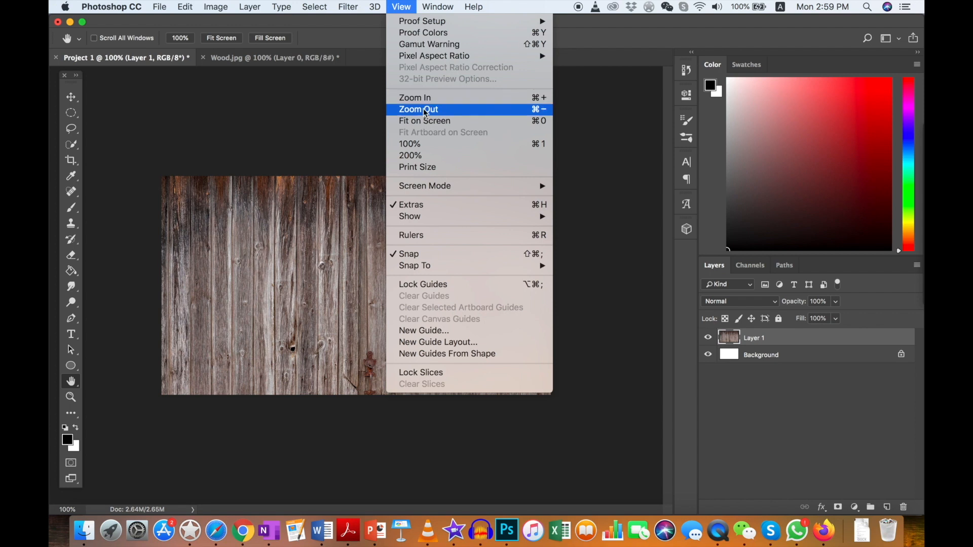
- Enlarge the Project 1 view to 200%, look over the wood texture with the Hand tool, and return to 100%
left_click(249, 254)
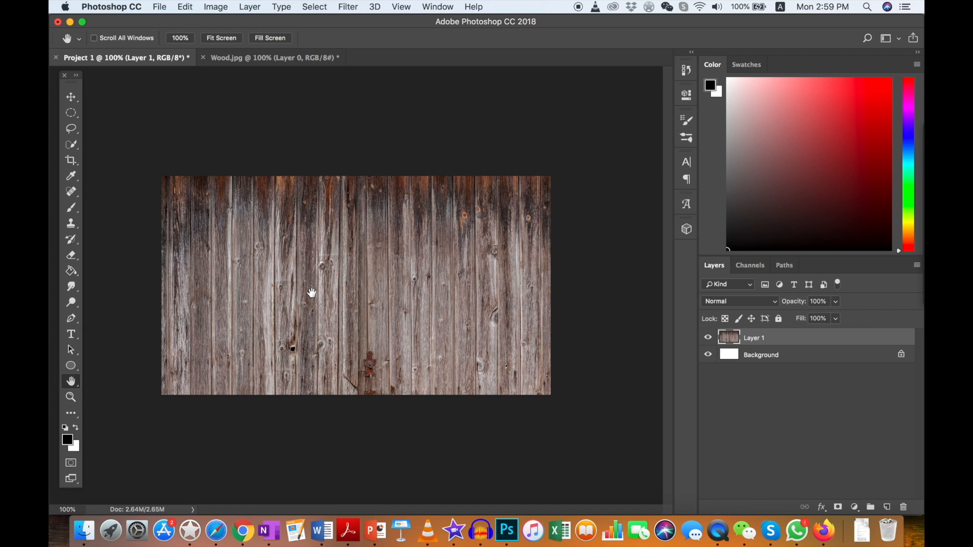
key("super+equal")
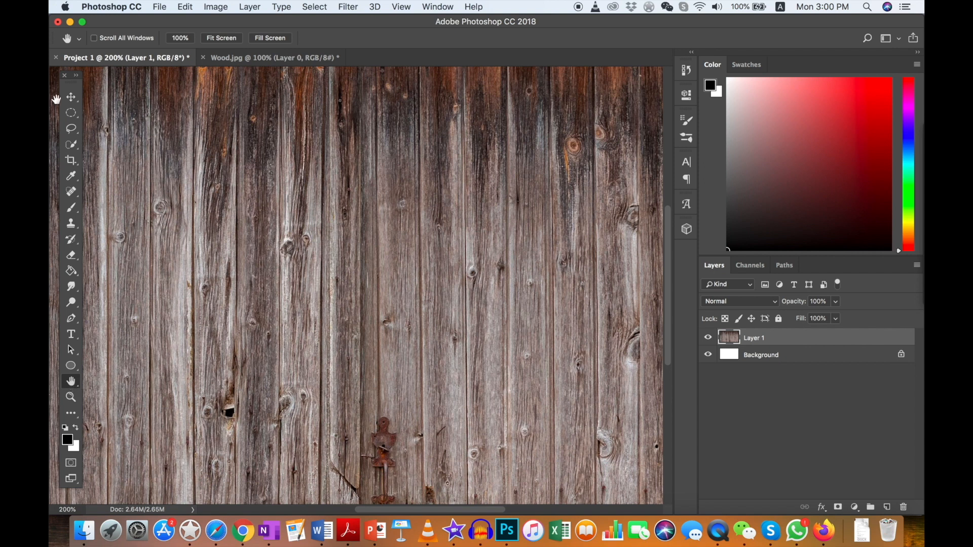
left_click_drag(305, 249, 479, 233)
left_click_drag(408, 234, 232, 252)
left_click_drag(427, 223, 338, 233)
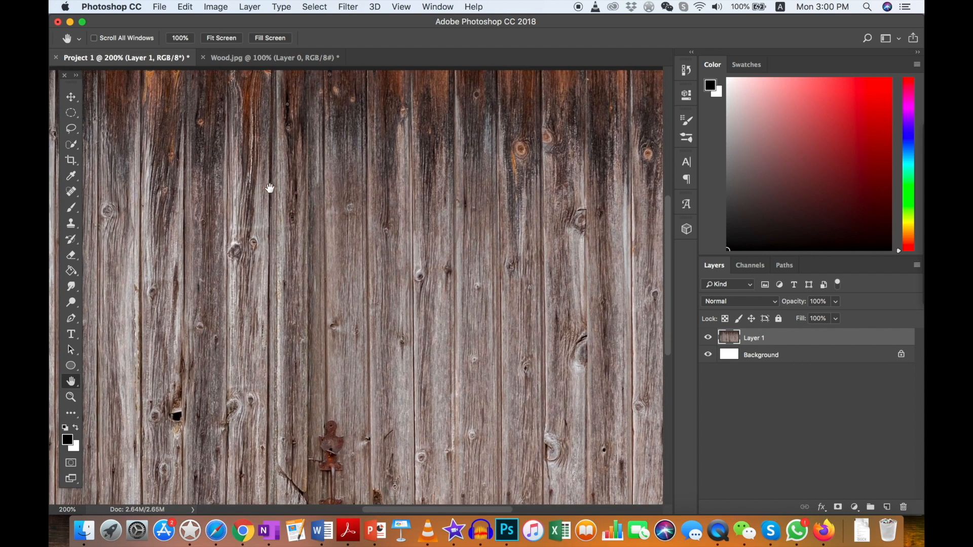
left_click_drag(319, 205, 423, 221)
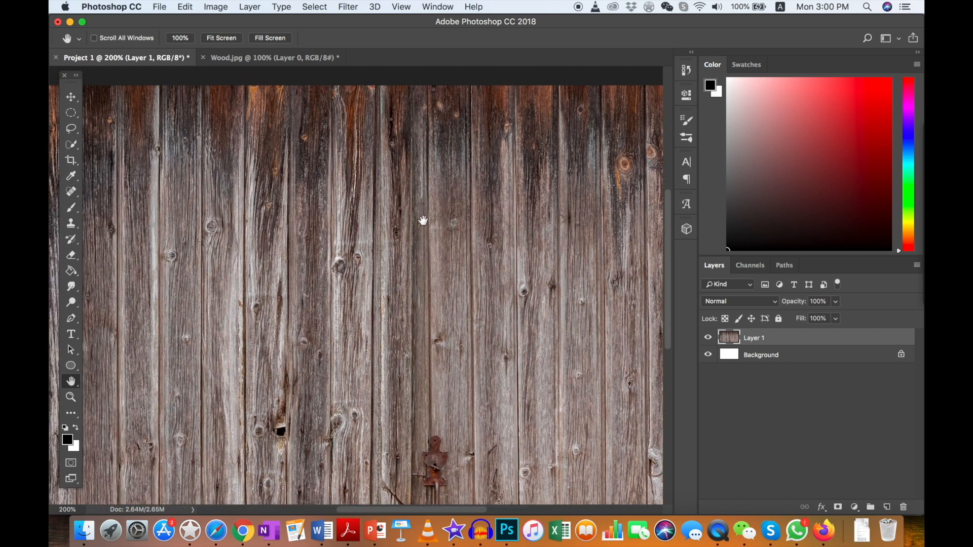
left_click_drag(358, 329, 446, 319)
left_click_drag(258, 211, 223, 246)
left_click_drag(209, 173, 269, 226)
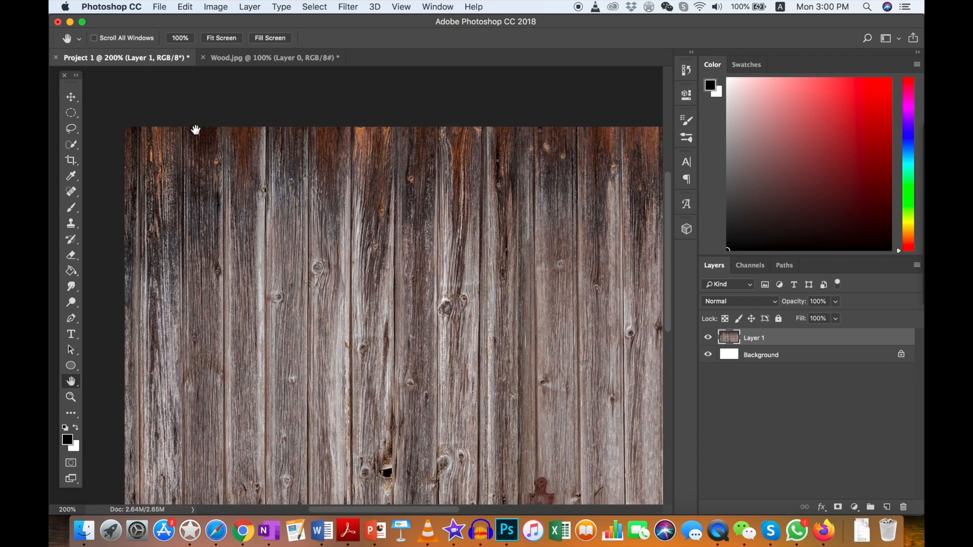
left_click_drag(475, 344, 248, 400)
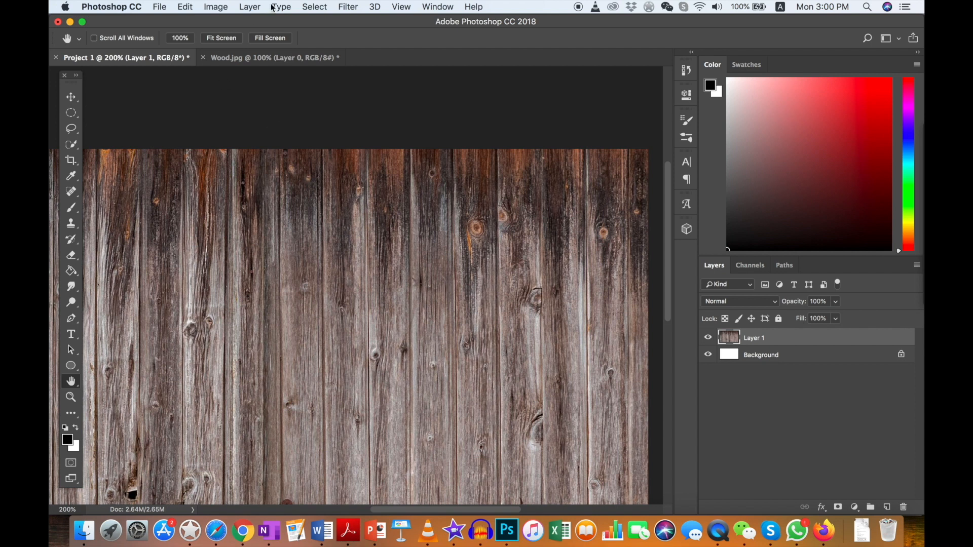
left_click(400, 7)
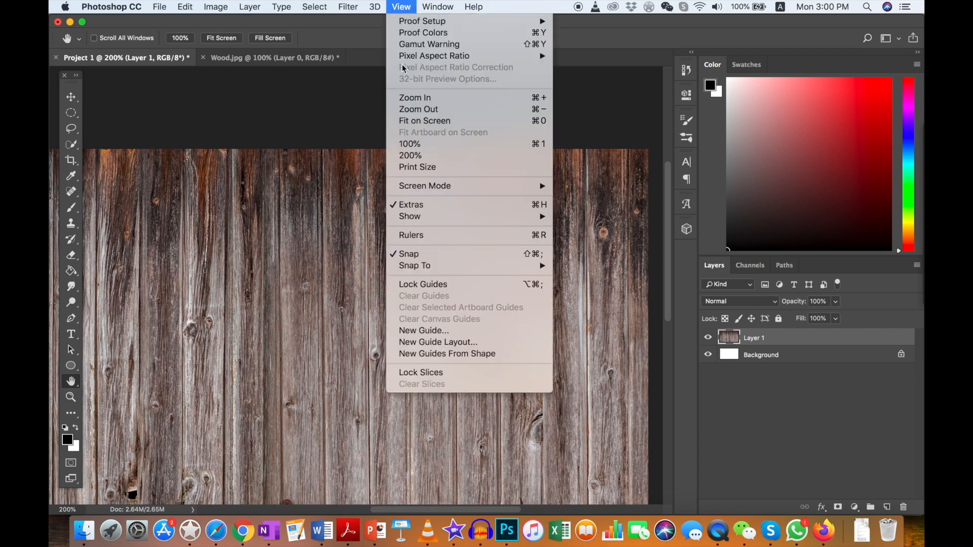
left_click(432, 110)
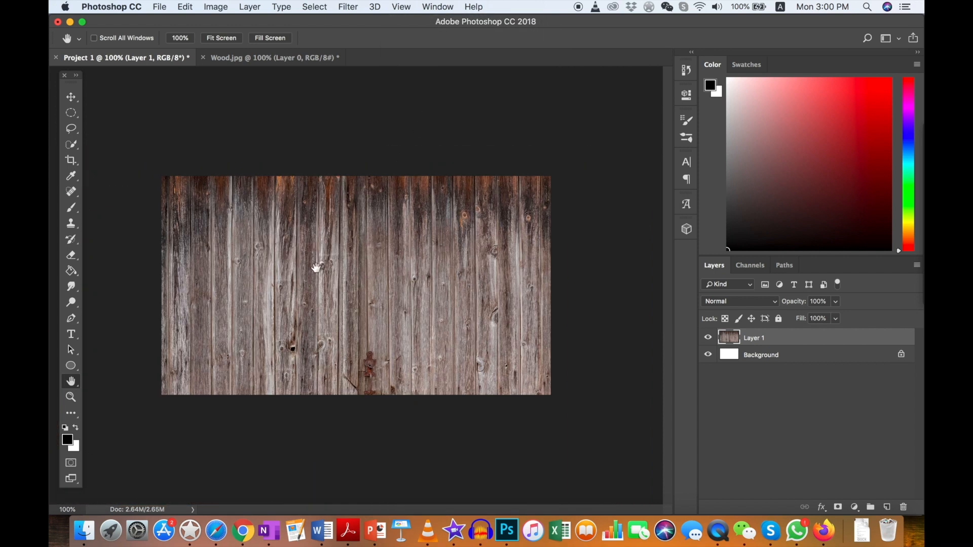
- Open House 1.jpg from the Files folder and transfer the house picture into Project 1 with the Move tool
left_click(71, 100)
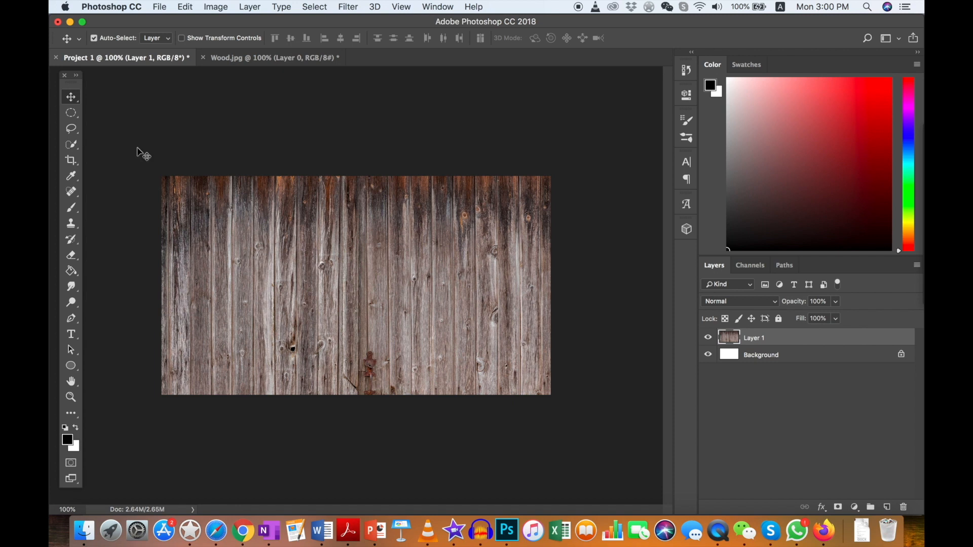
left_click(162, 8)
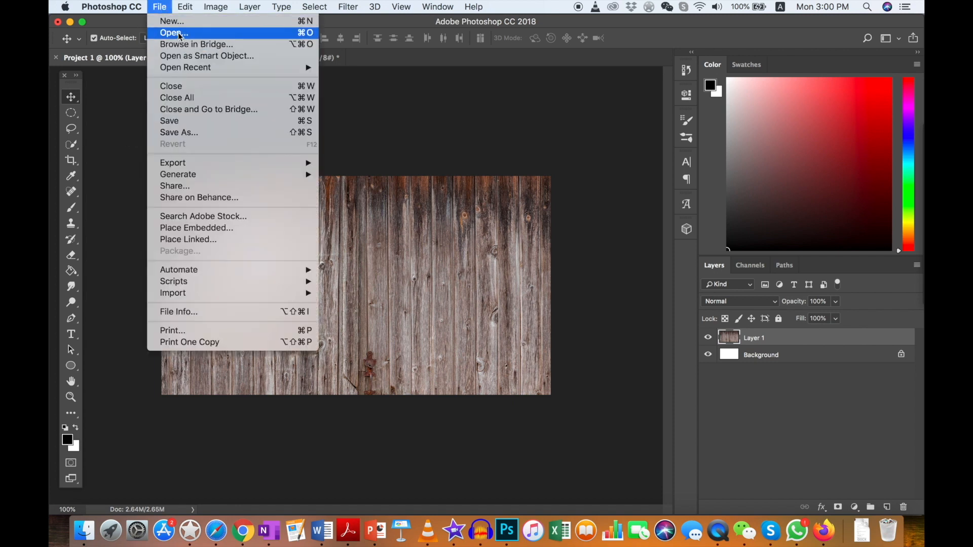
left_click(179, 33)
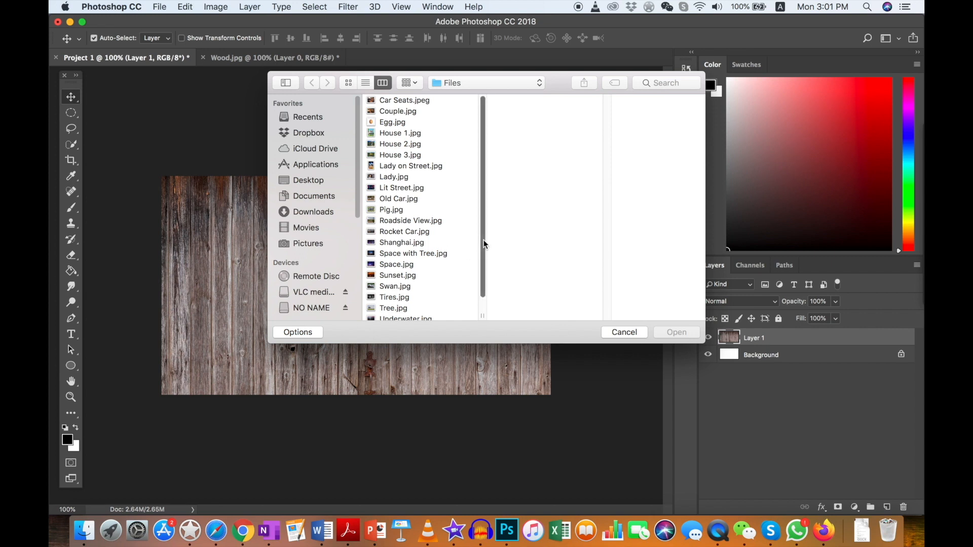
scroll(483, 240, "down", 3)
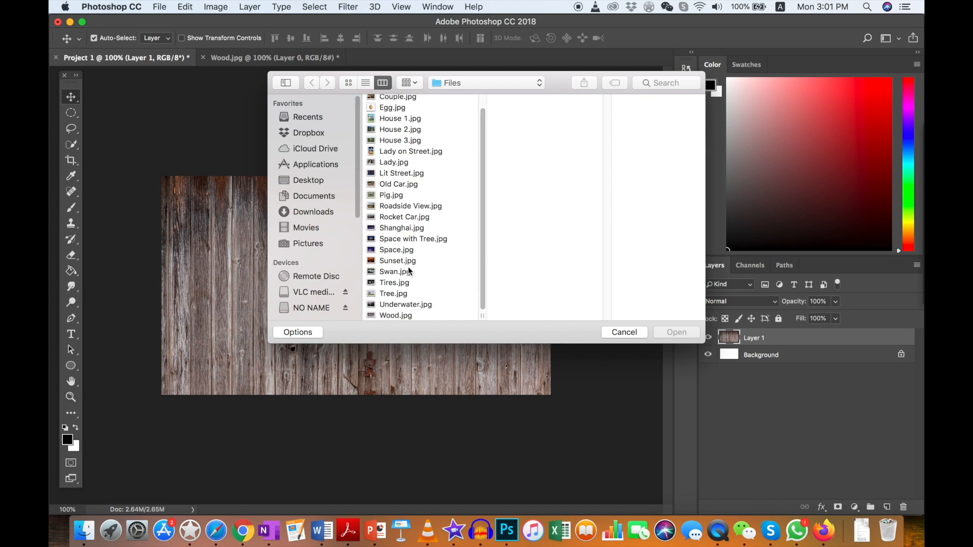
scroll(484, 174, "up", 1)
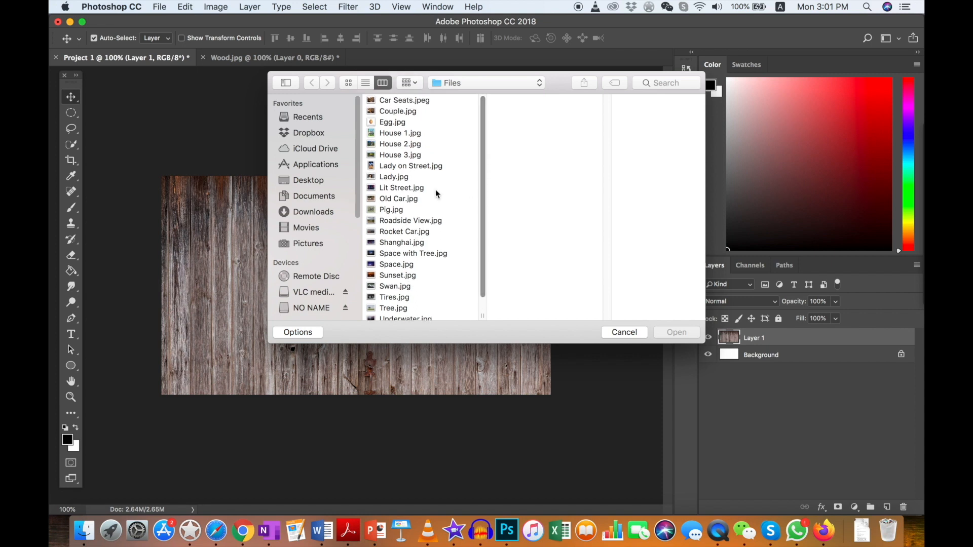
left_click(393, 134)
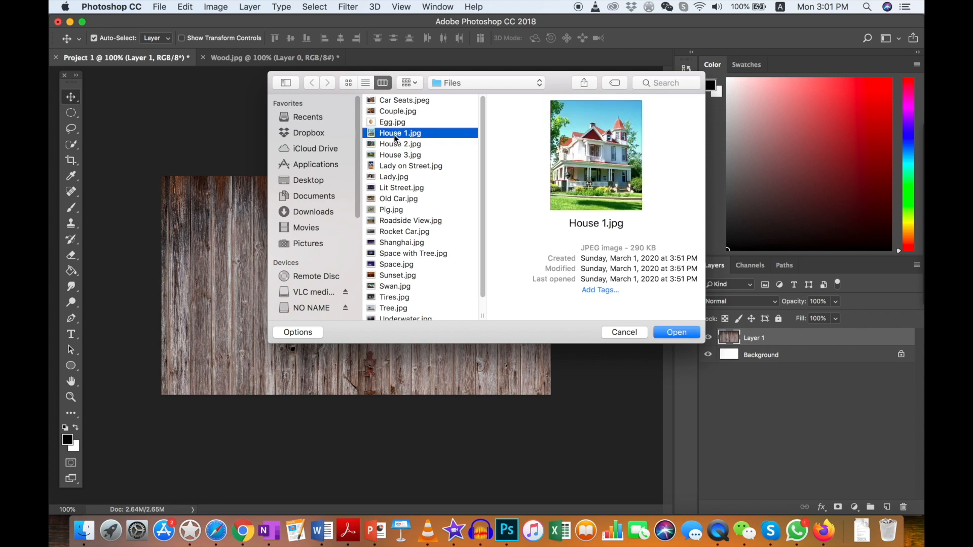
double_click(393, 133)
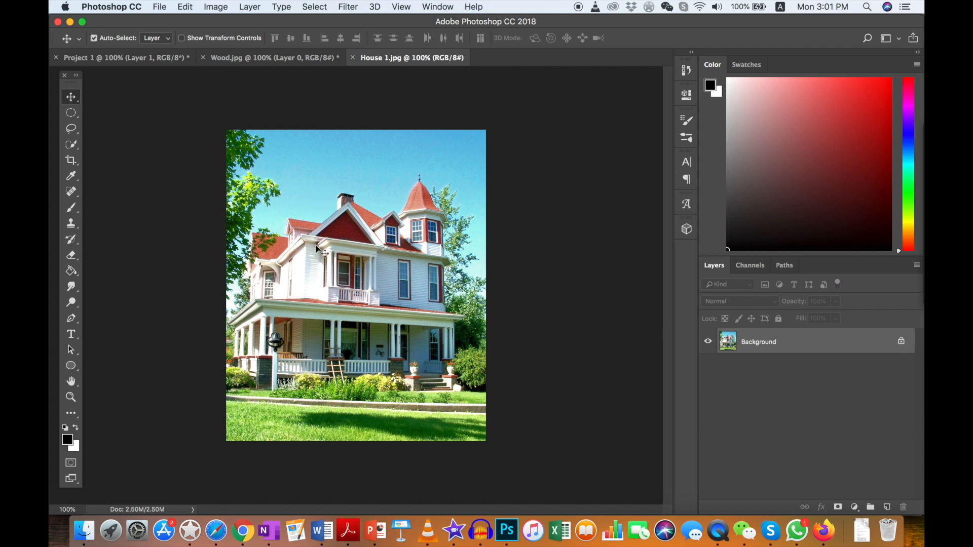
mouse_move(315, 246)
left_mouse_down()
mouse_move(128, 59)
mouse_move(178, 134)
mouse_move(321, 260)
left_mouse_up()
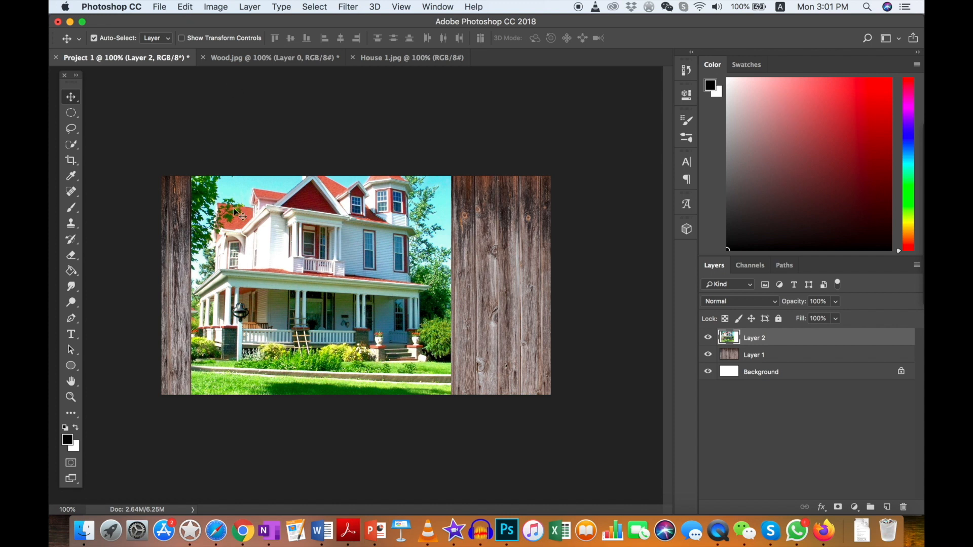
mouse_move(265, 261)
left_mouse_down()
mouse_move(310, 261)
mouse_move(277, 261)
left_mouse_up()
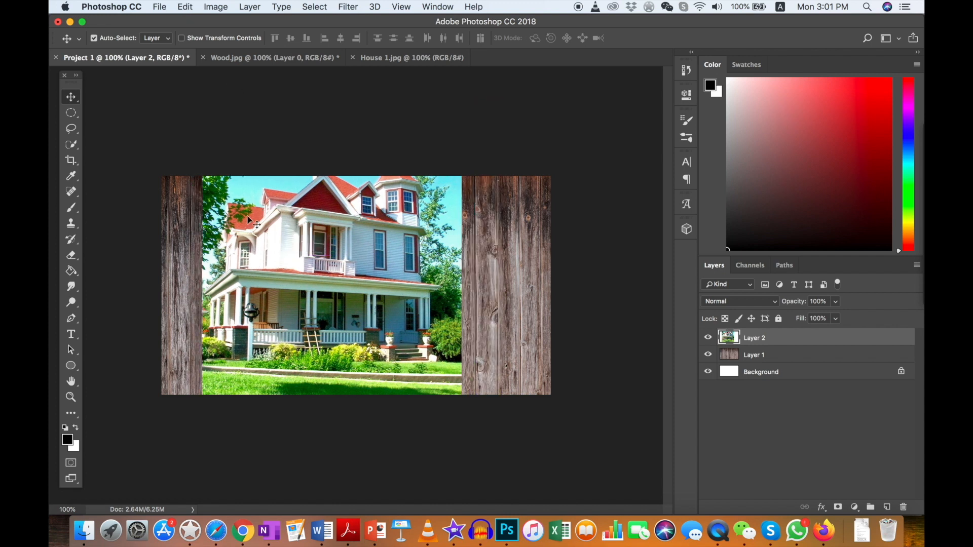
- Scale the house layer proportionally to about 68%, apply the transformation, and move the house near the middle of the wood background
left_click(186, 7)
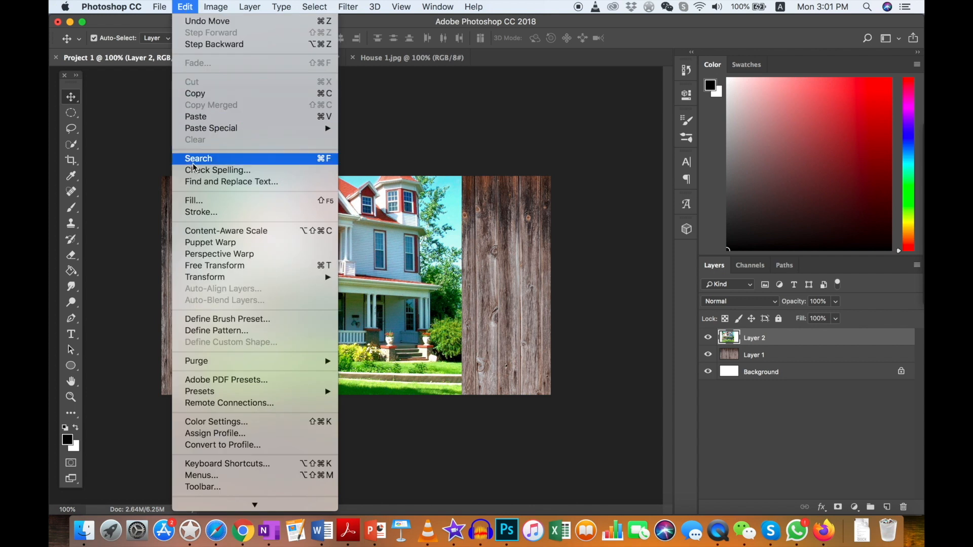
mouse_move(214, 279)
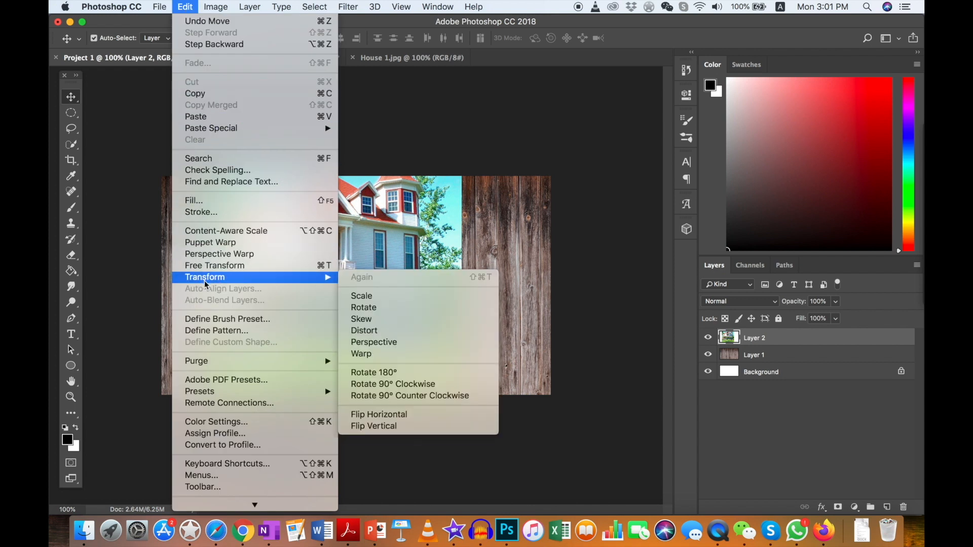
left_click(380, 299)
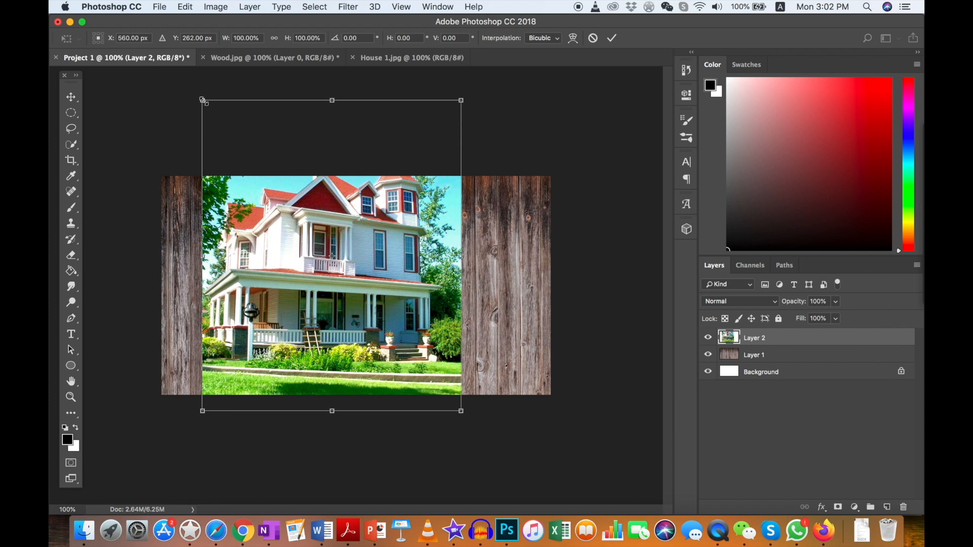
left_click_drag(202, 100, 285, 199)
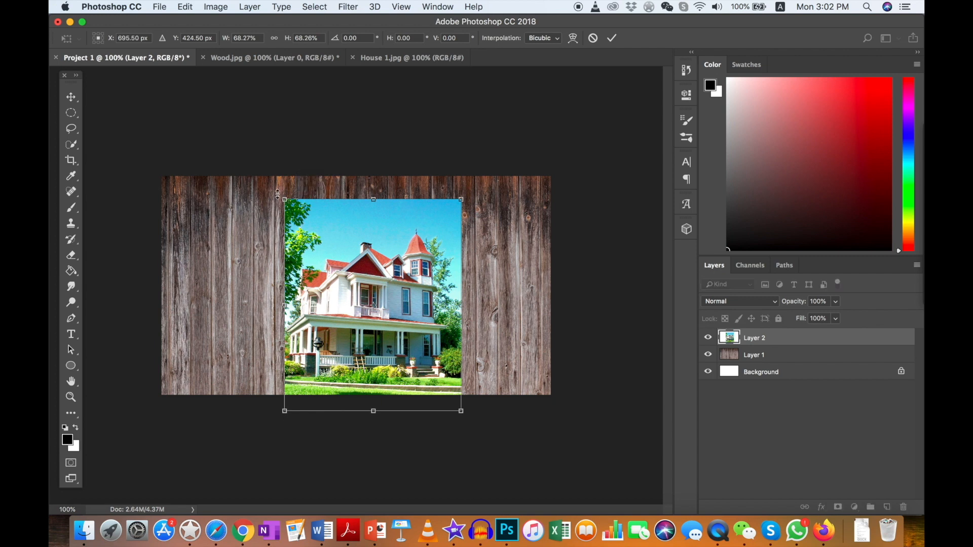
left_click(71, 96)
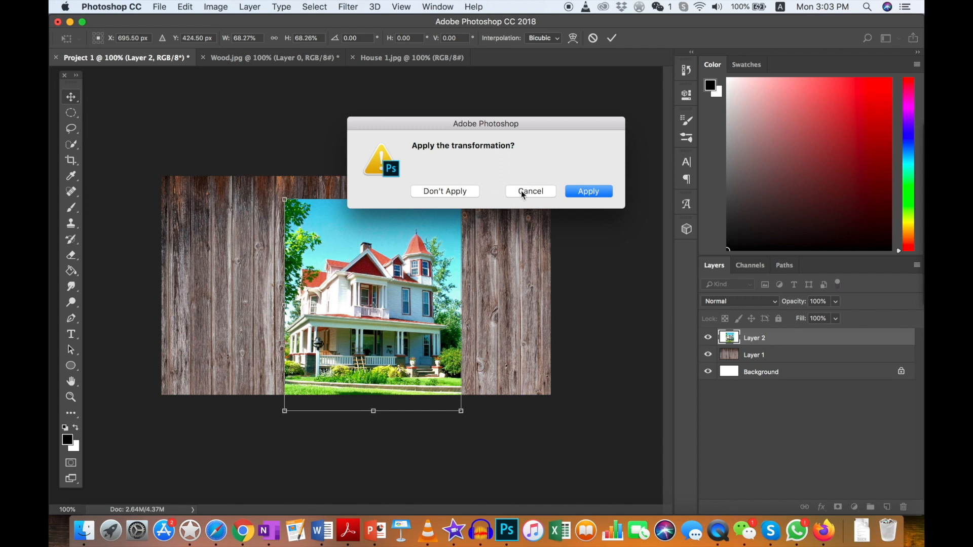
left_click(594, 191)
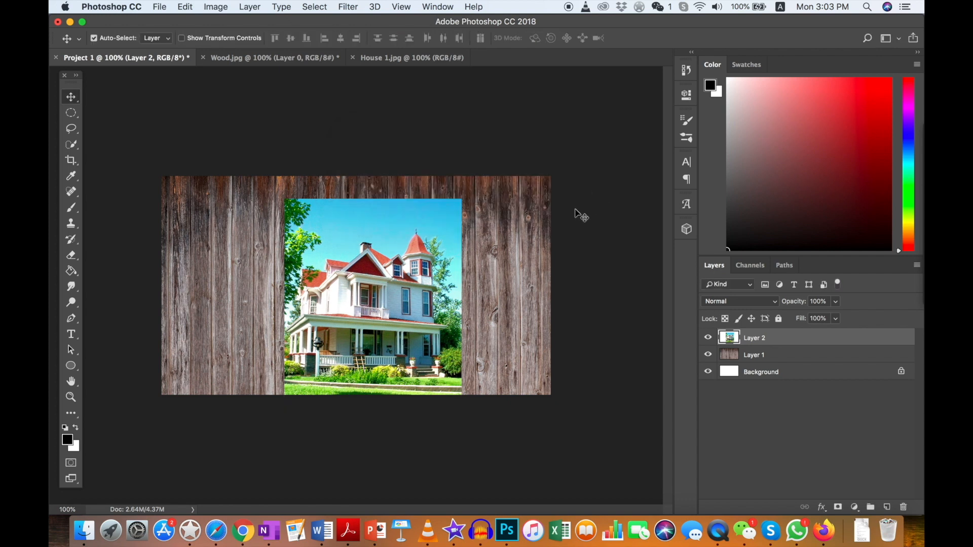
mouse_move(416, 270)
left_mouse_down()
mouse_move(416, 250)
mouse_move(401, 253)
mouse_move(412, 252)
left_mouse_up()
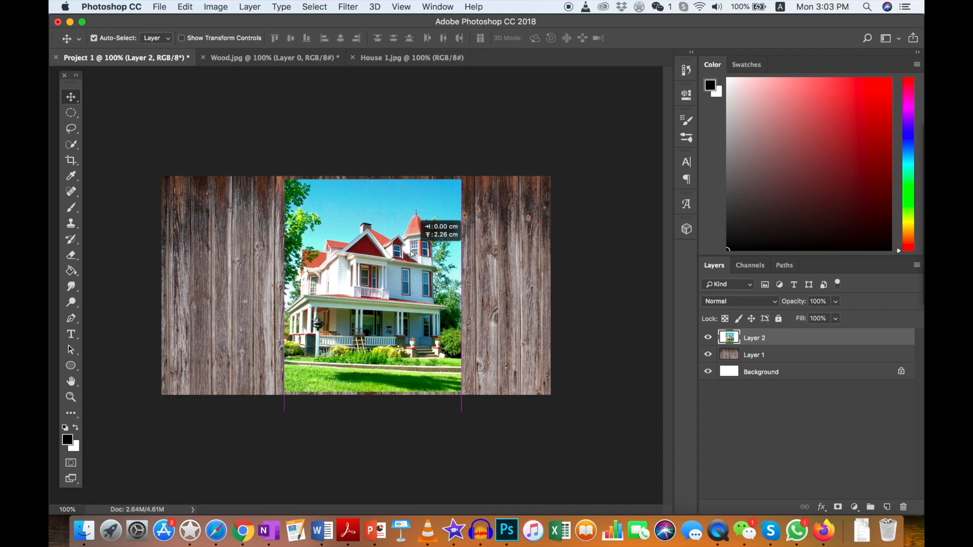
left_click_drag(411, 252, 396, 252)
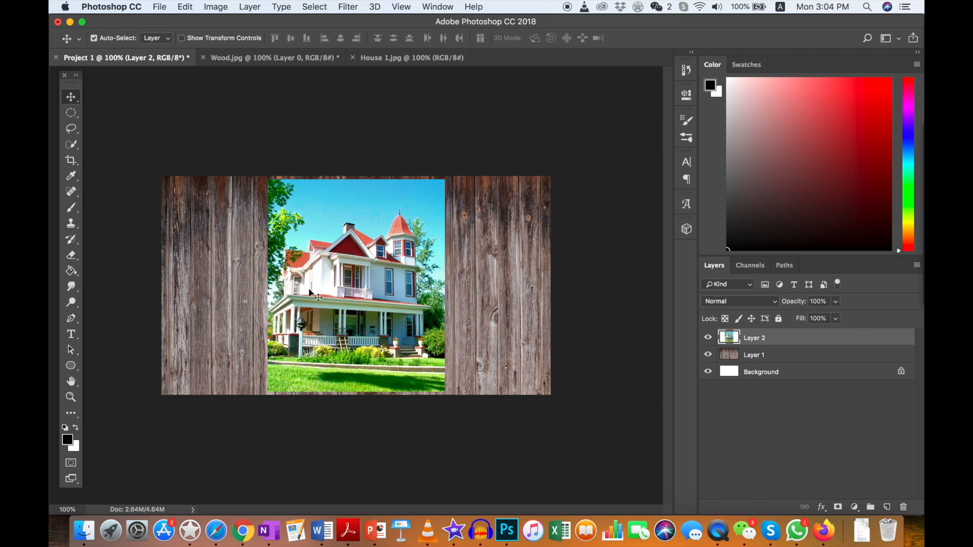
- Save the composition as Project 1.psd in the Files folder, in Photoshop format with layers and Maximize Compatibility
left_click(160, 7)
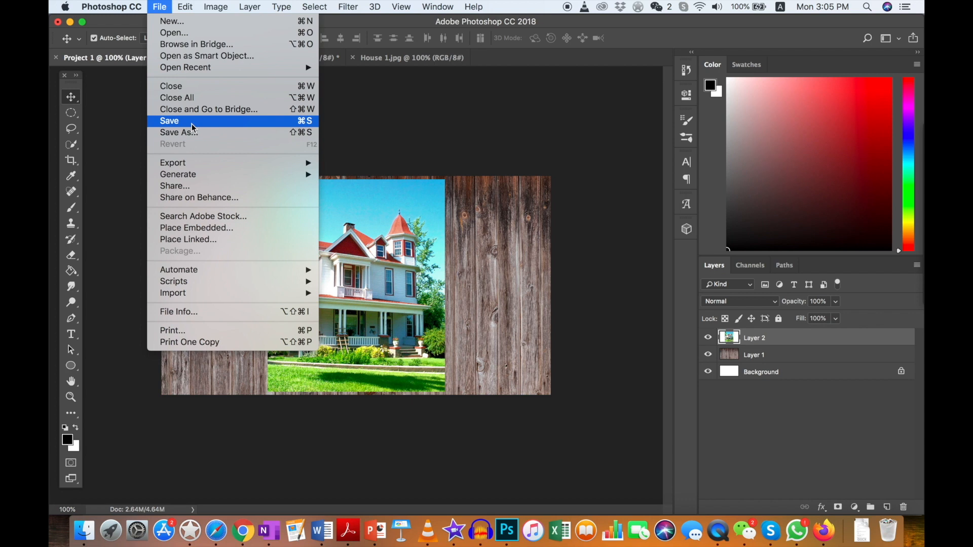
left_click(191, 124)
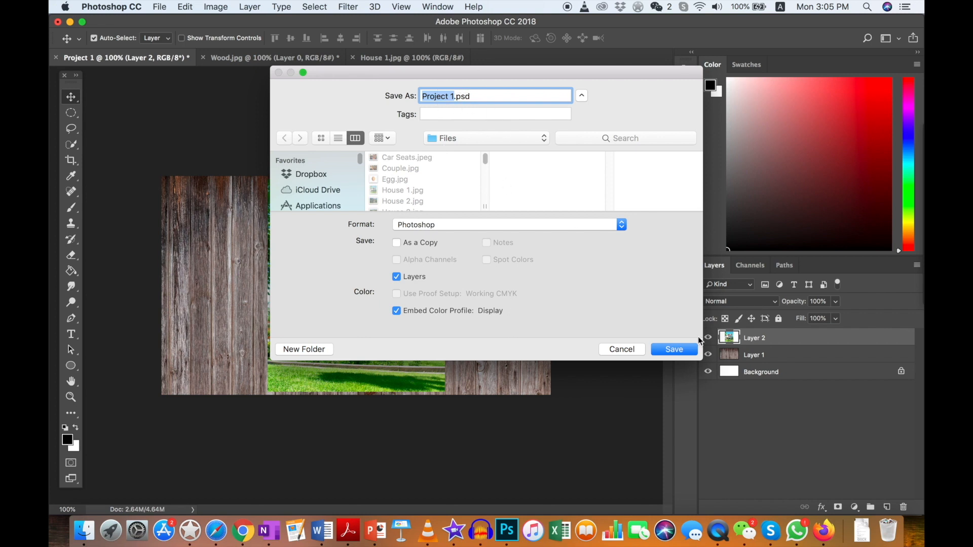
left_click(675, 349)
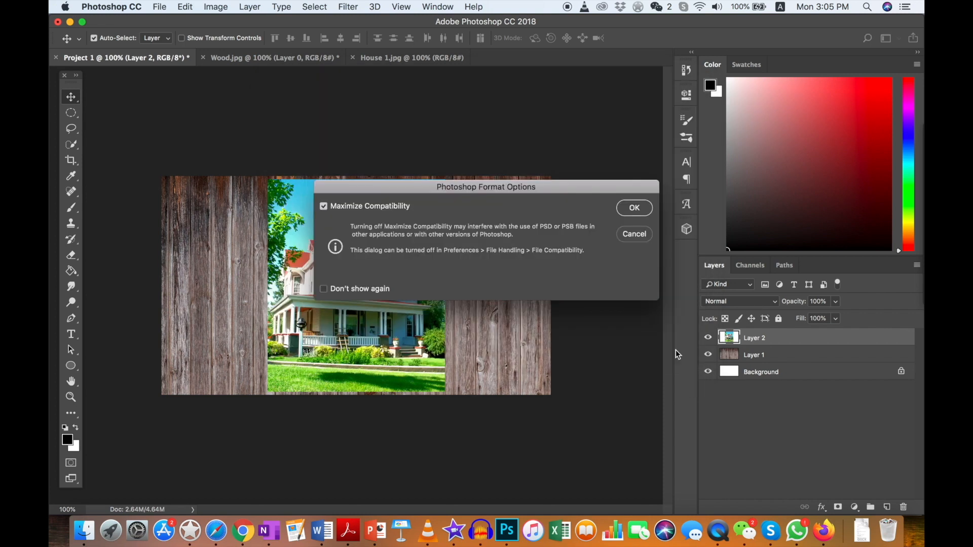
left_click(634, 209)
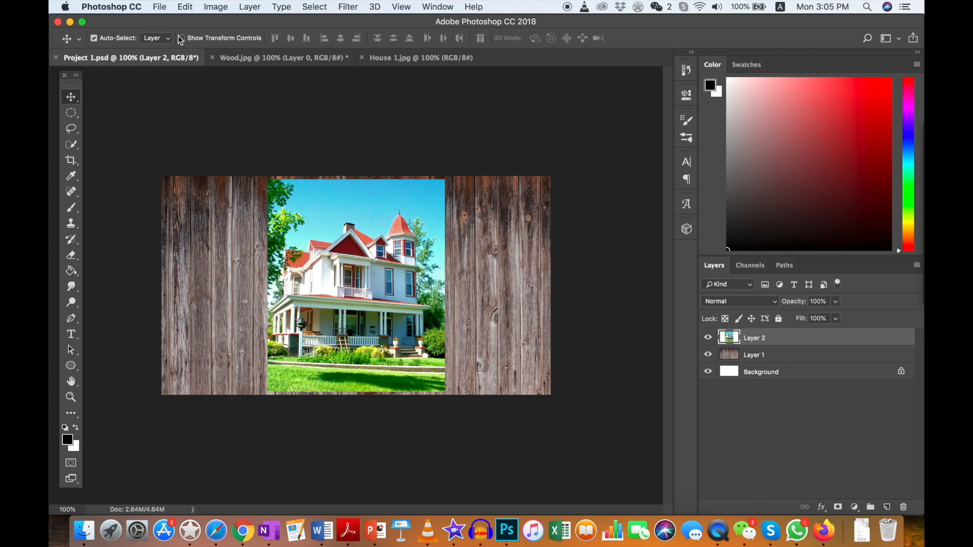
- Export the composition as a JPG at 100% quality and 1280 x 720 px, saved as Project 1.jpg in the Files folder
left_click(160, 9)
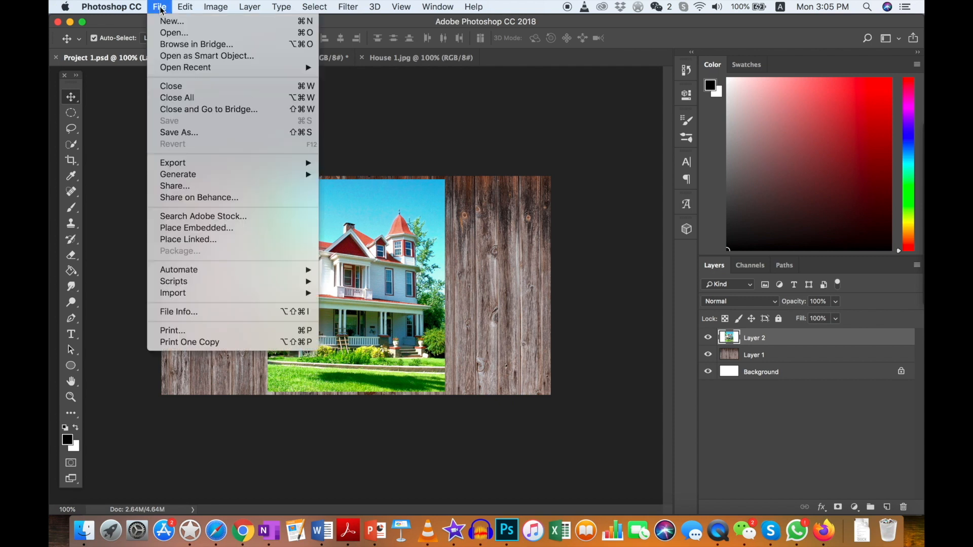
mouse_move(190, 163)
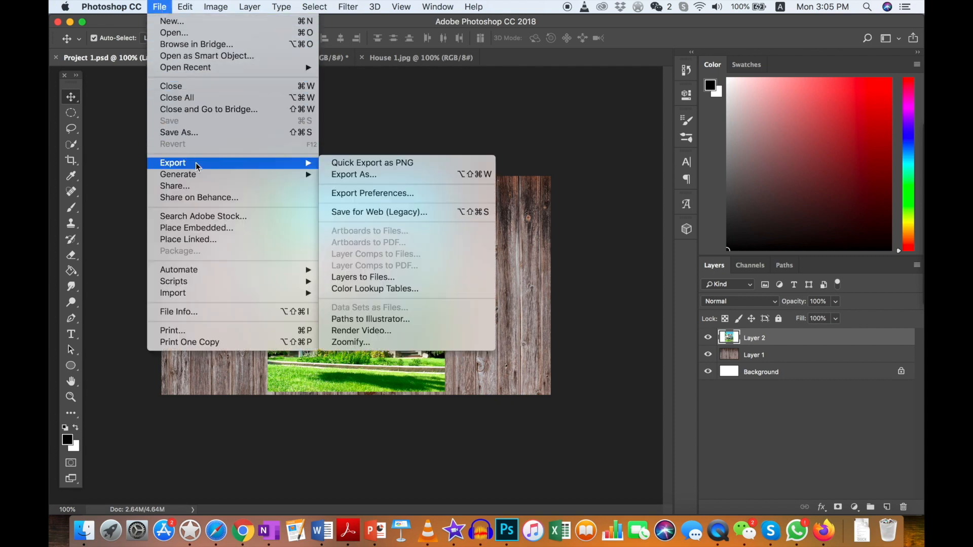
left_click(380, 174)
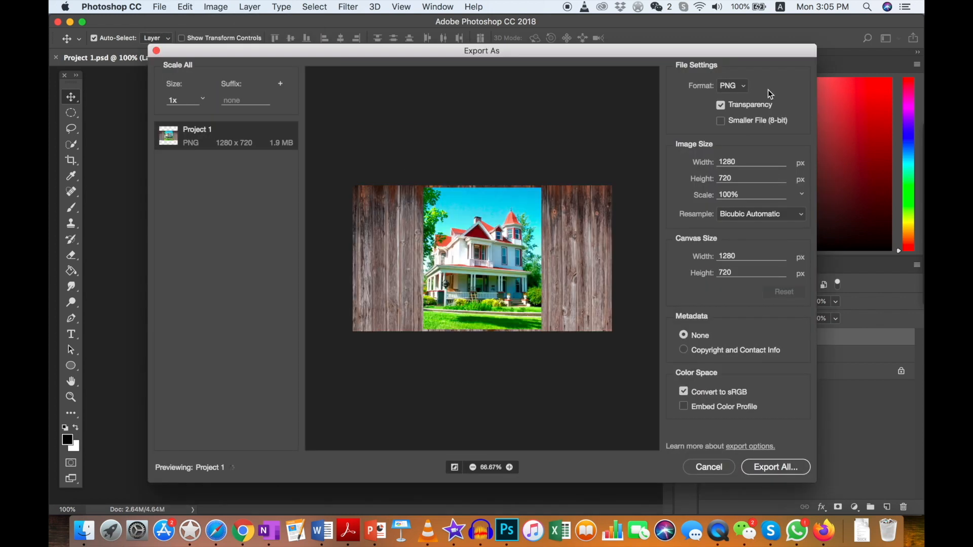
left_click(740, 92)
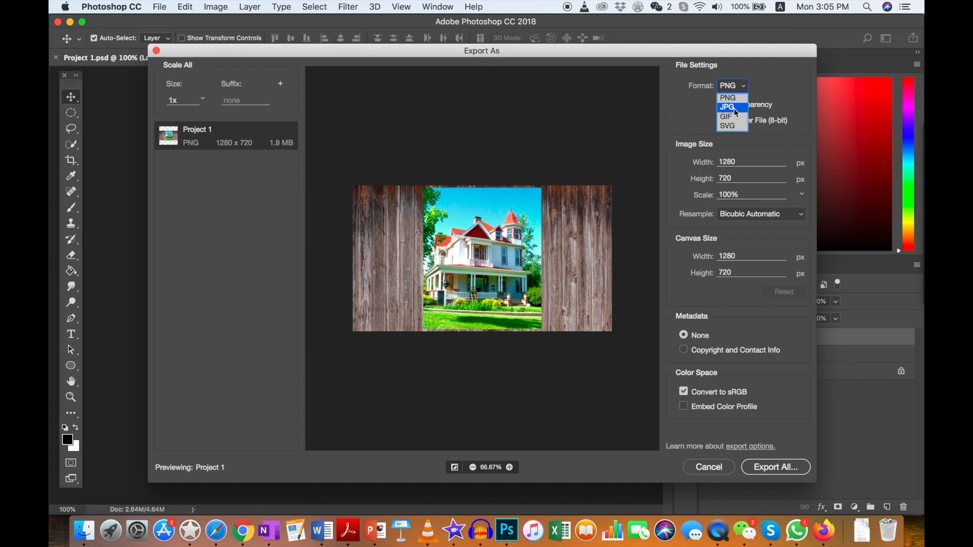
left_click(736, 112)
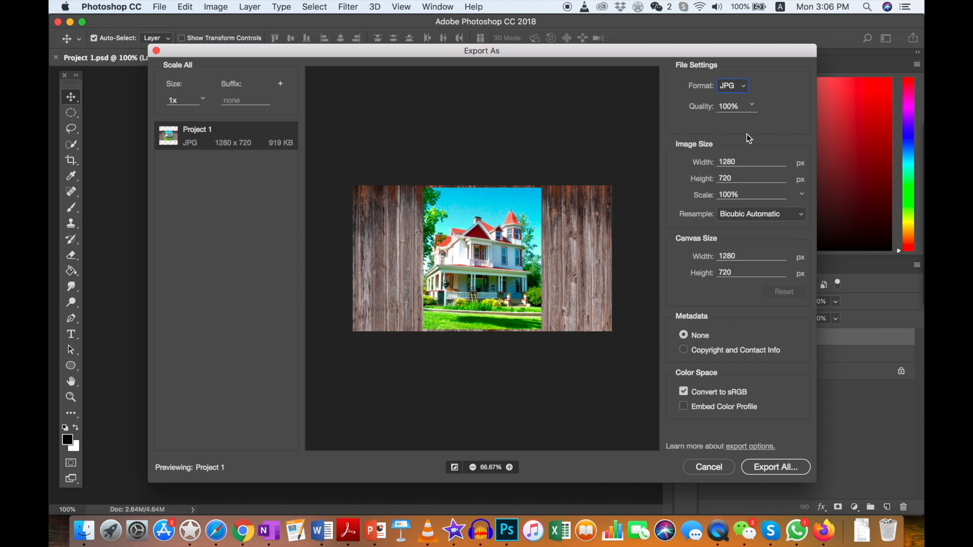
left_click(780, 471)
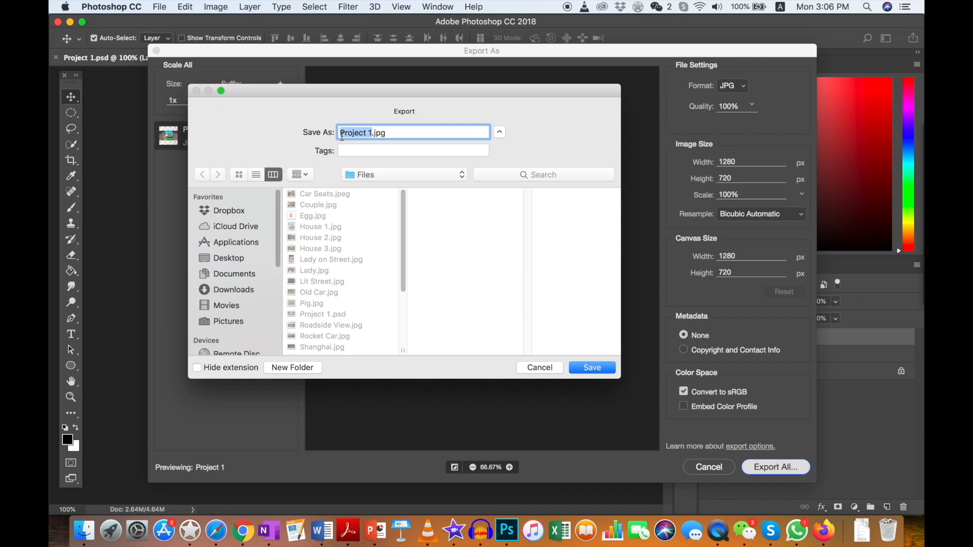
left_click(594, 367)
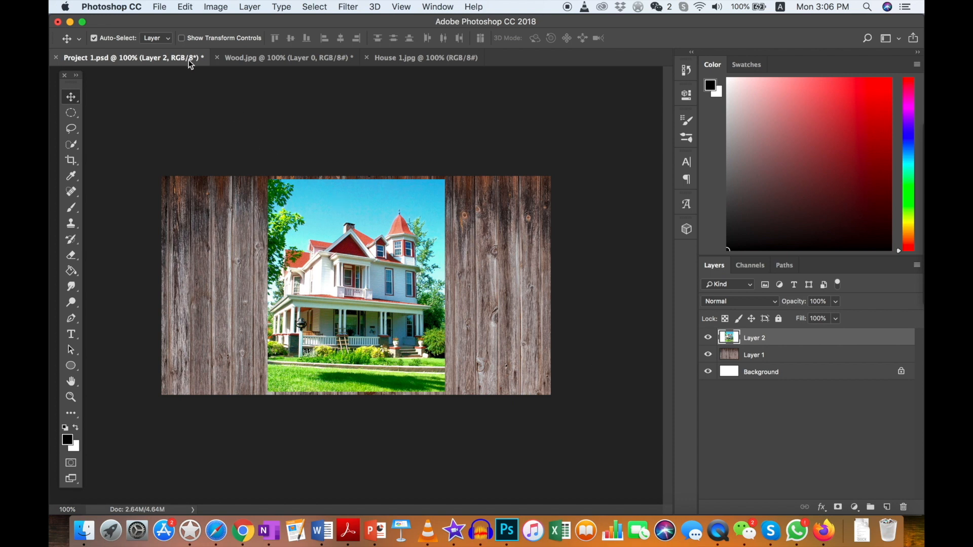
- Open the exported Project 1.jpg from the Files folder
left_click(159, 6)
left_click(167, 33)
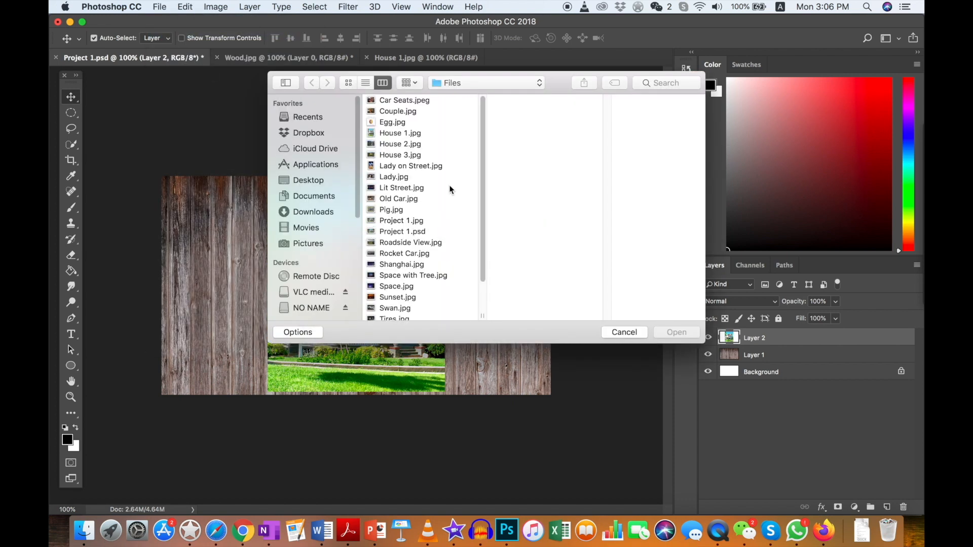
left_click(397, 223)
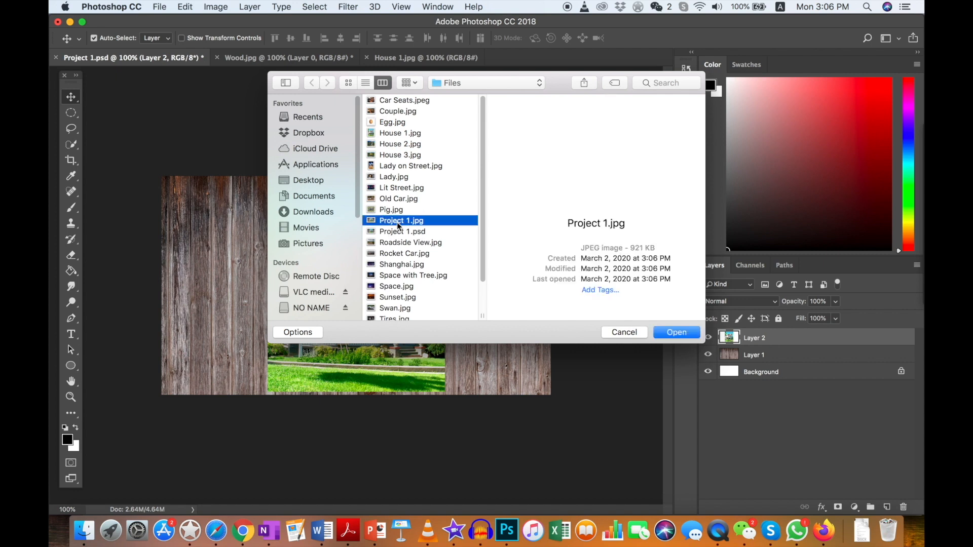
left_click(675, 332)
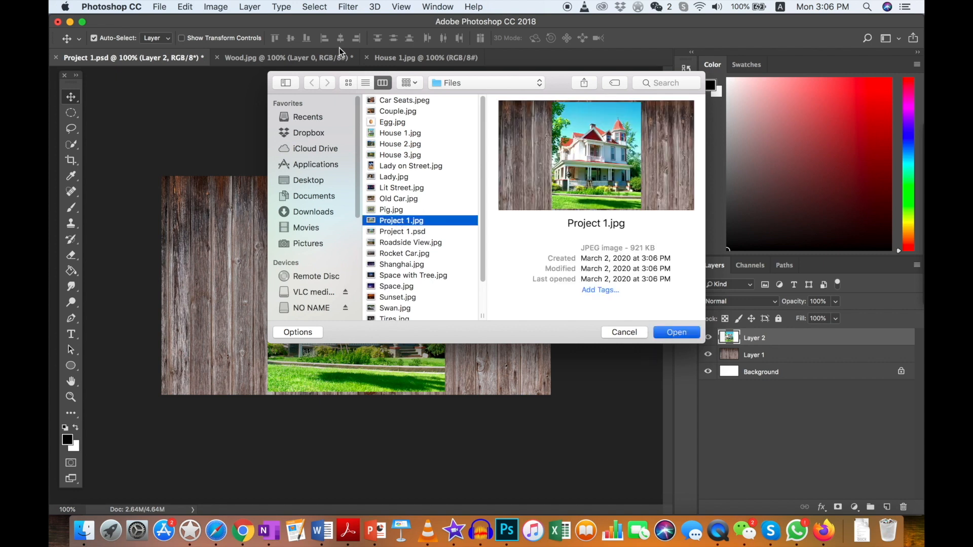